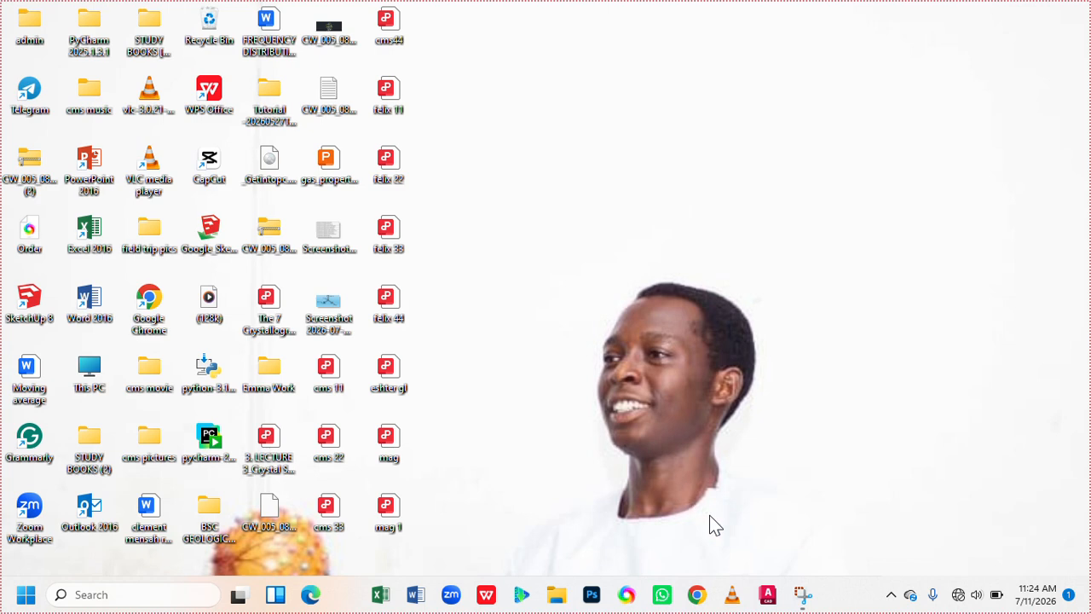
# Launch AutoCAD 2024 and start a new blank drawing.
pyautogui.rightClick(775, 503)
pyautogui.click(825, 355)
pyautogui.click(768, 597)
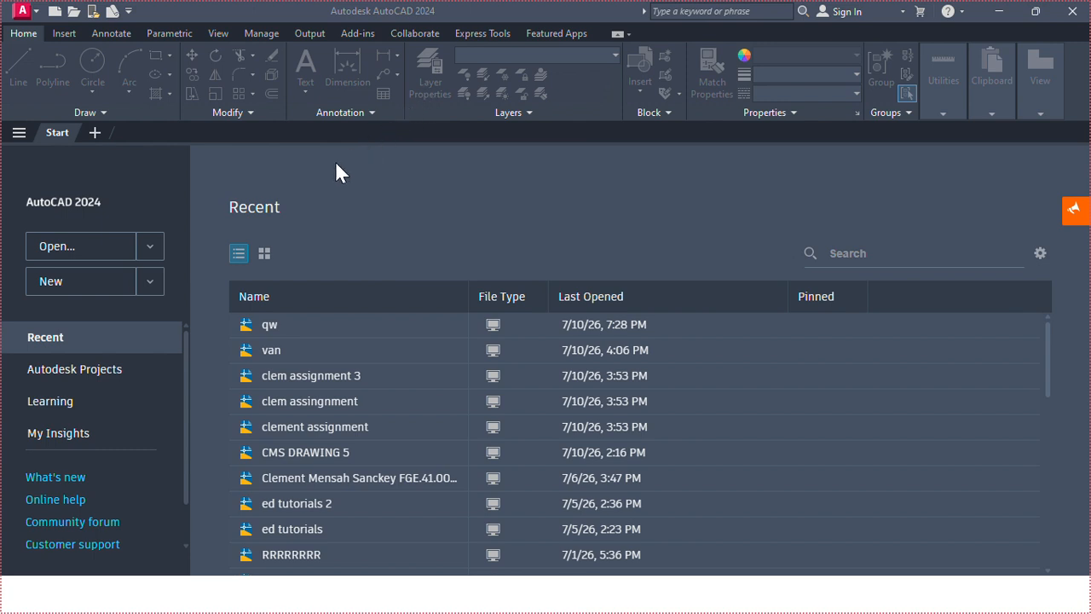
pyautogui.click(66, 279)
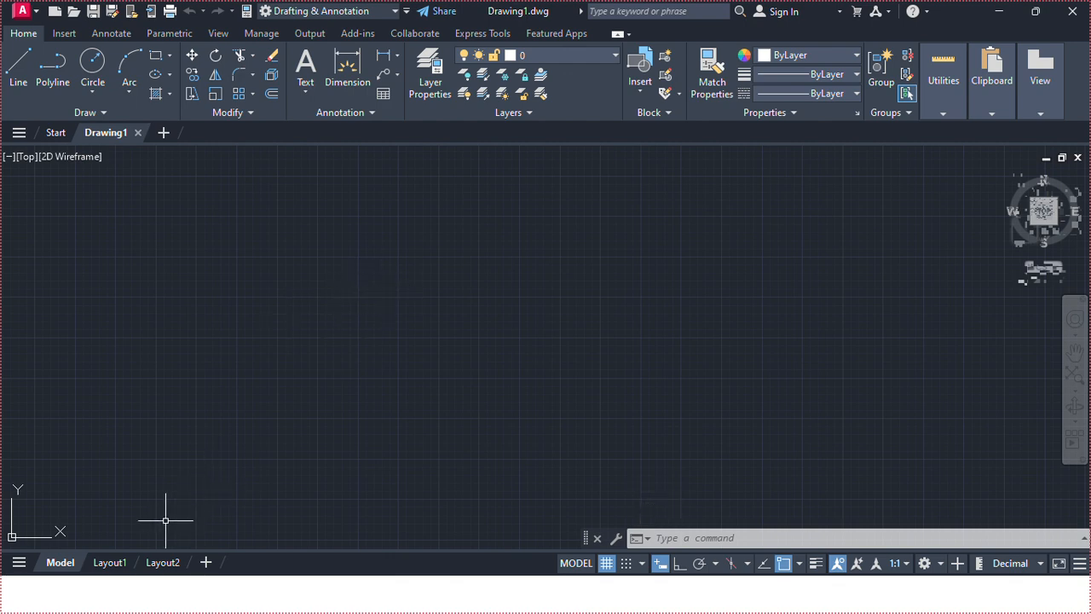
# Switch to Layout1 and delete its default viewport.
pyautogui.moveTo(114, 564)
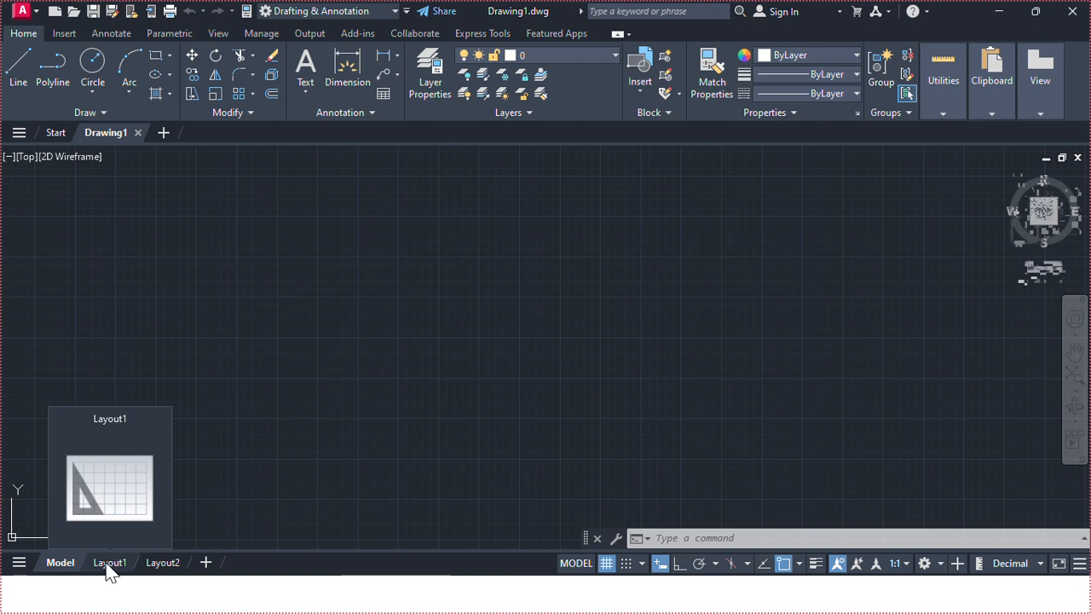
pyautogui.click(109, 564)
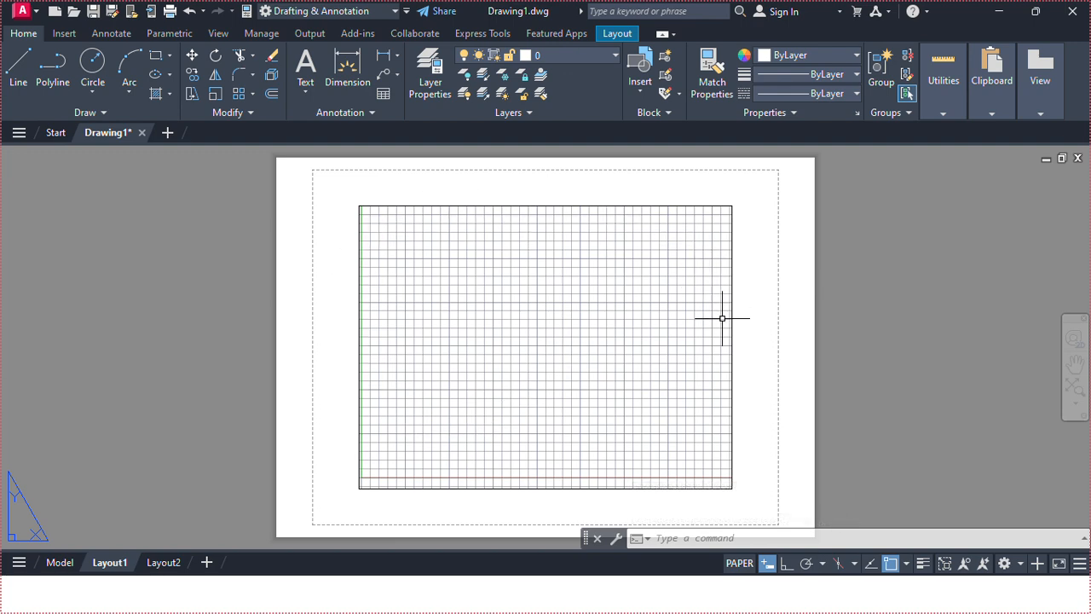
pyautogui.click(445, 207)
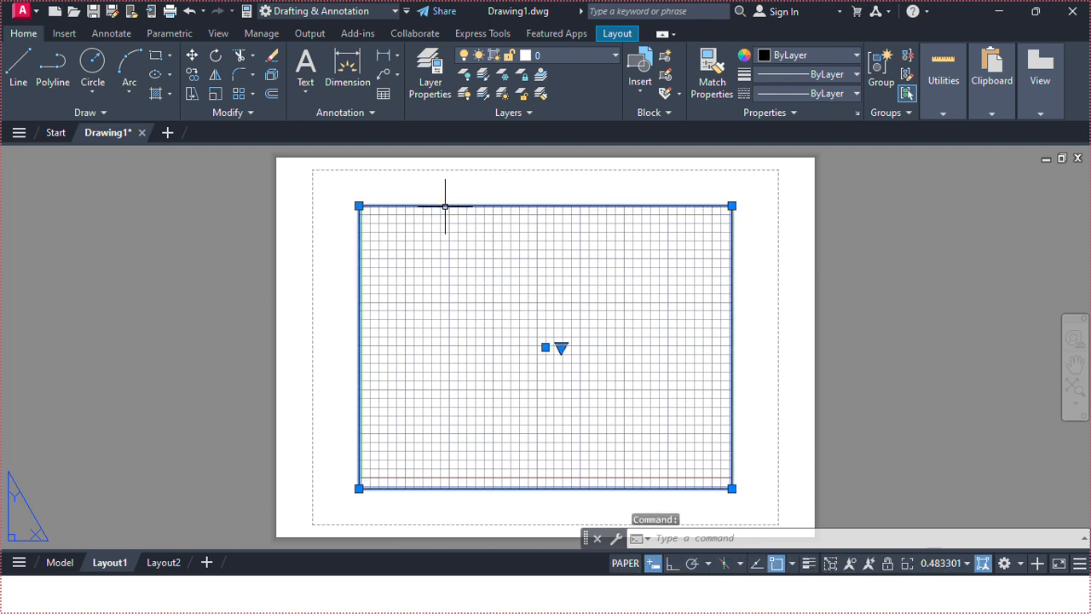
pyautogui.press('Delete')
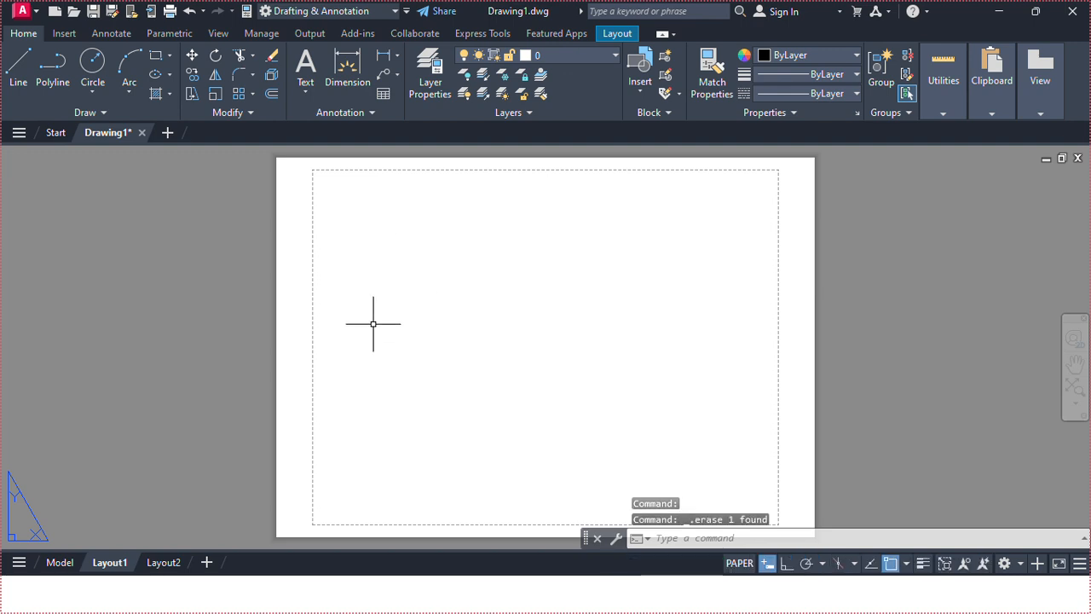
# Modify Layout1's page setup to use Microsoft Print to PDF on A3 paper at 1:1 scale.
pyautogui.rightClick(118, 569)
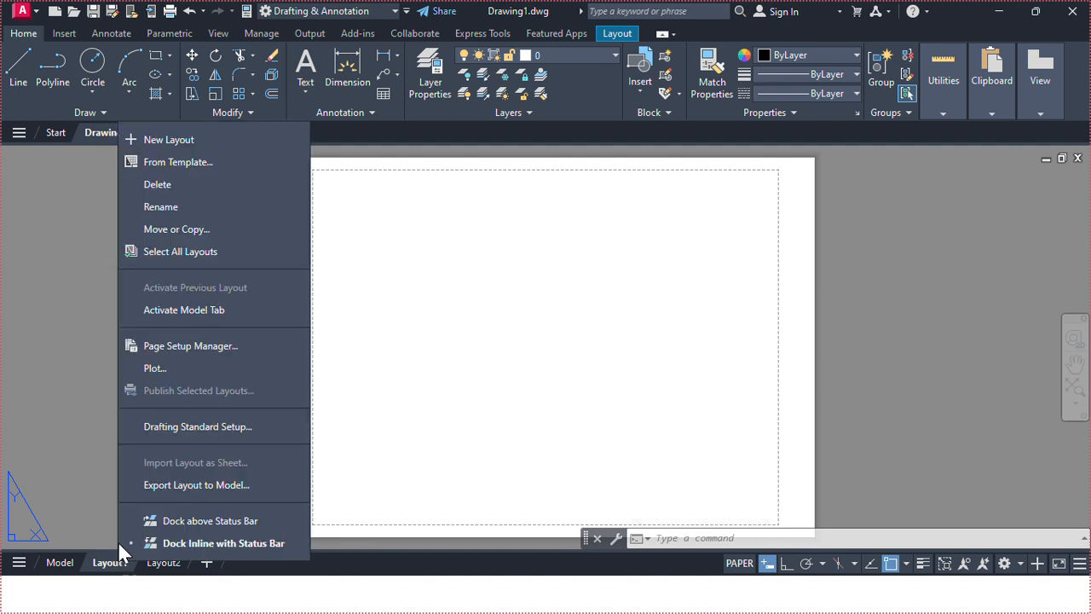
pyautogui.click(225, 347)
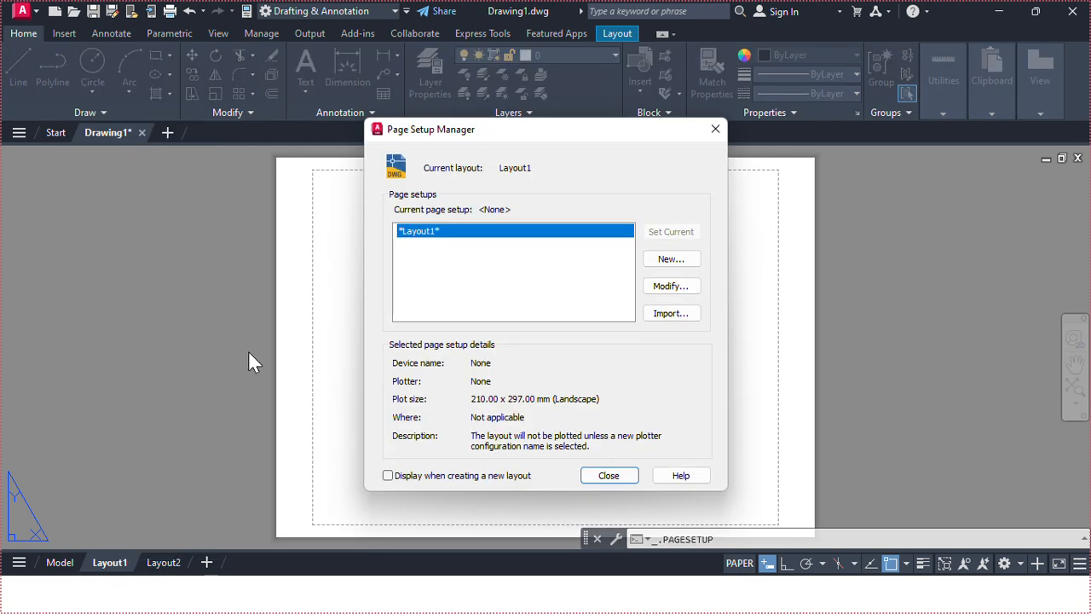
pyautogui.click(661, 288)
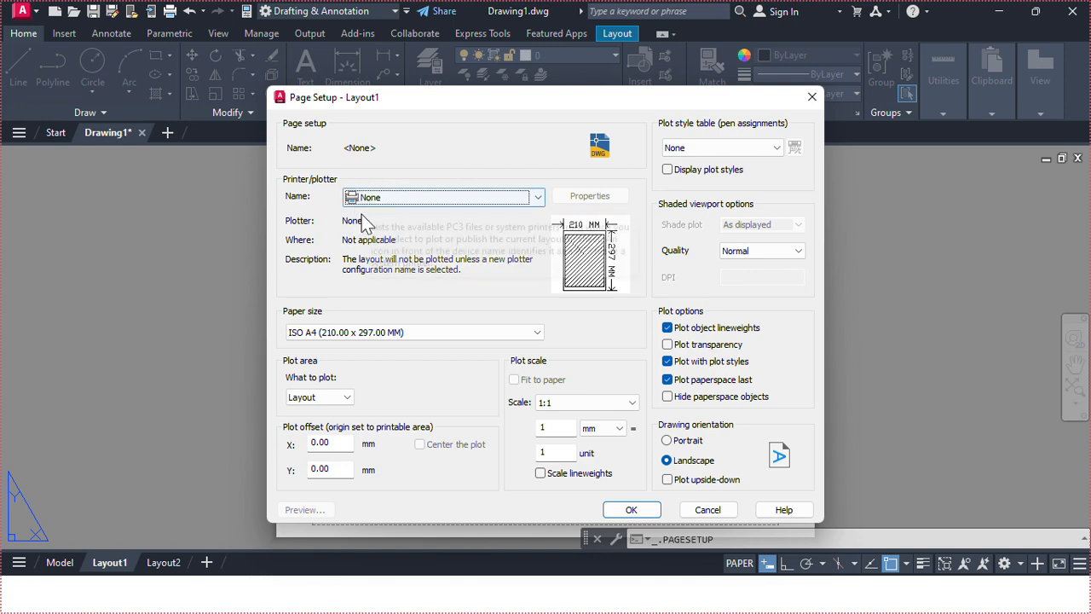
pyautogui.click(385, 197)
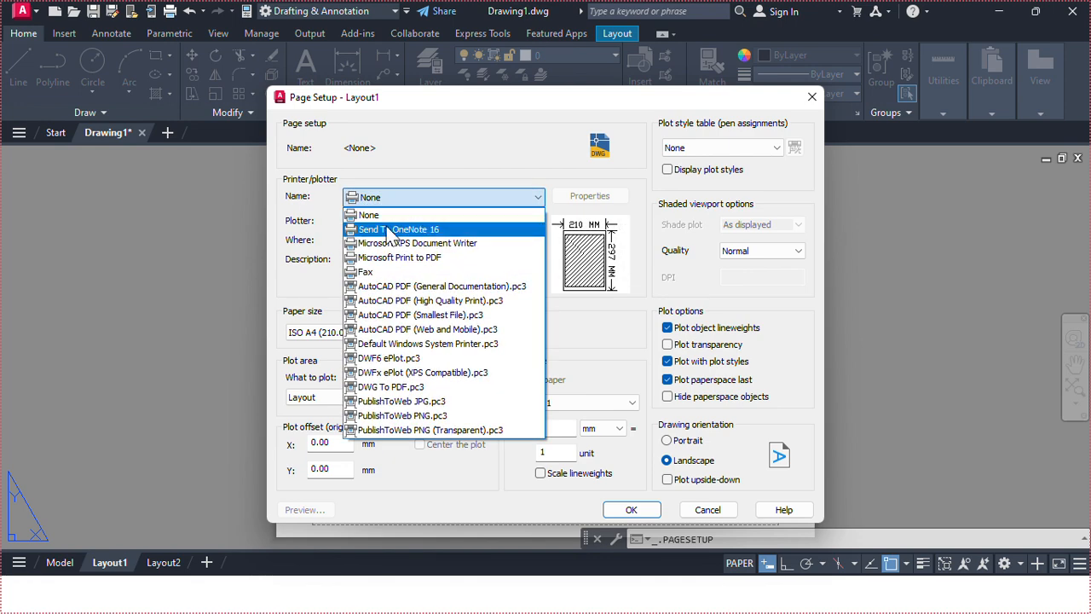
pyautogui.click(438, 260)
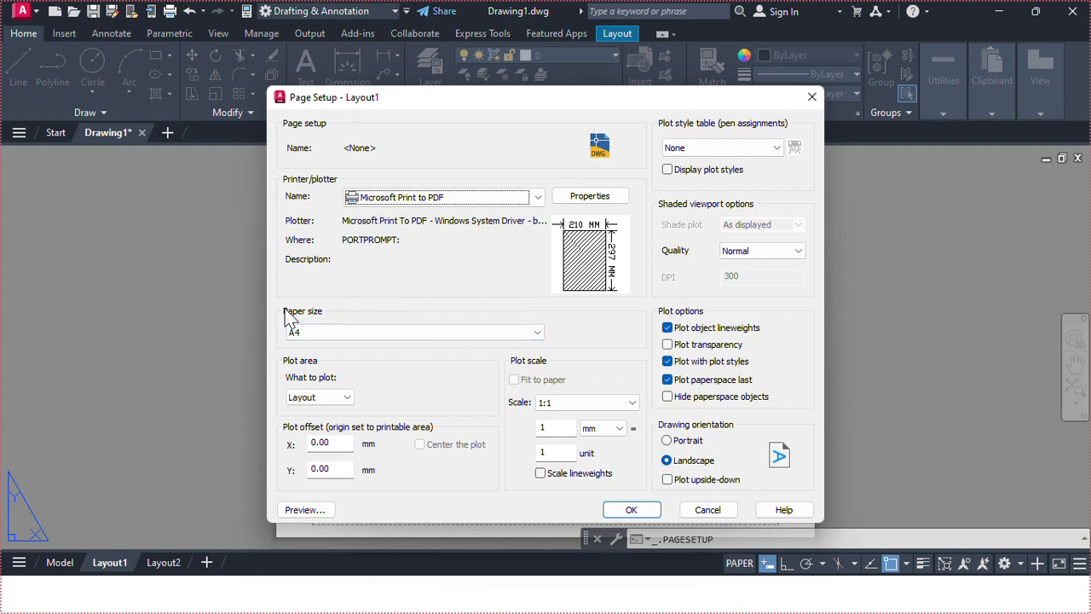
pyautogui.click(326, 335)
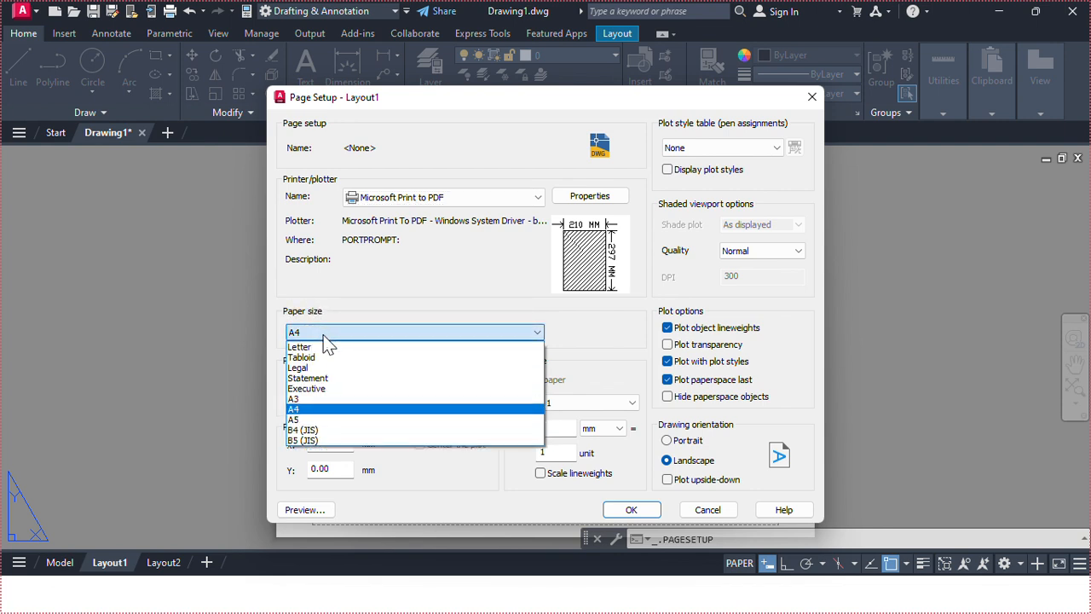
pyautogui.click(312, 400)
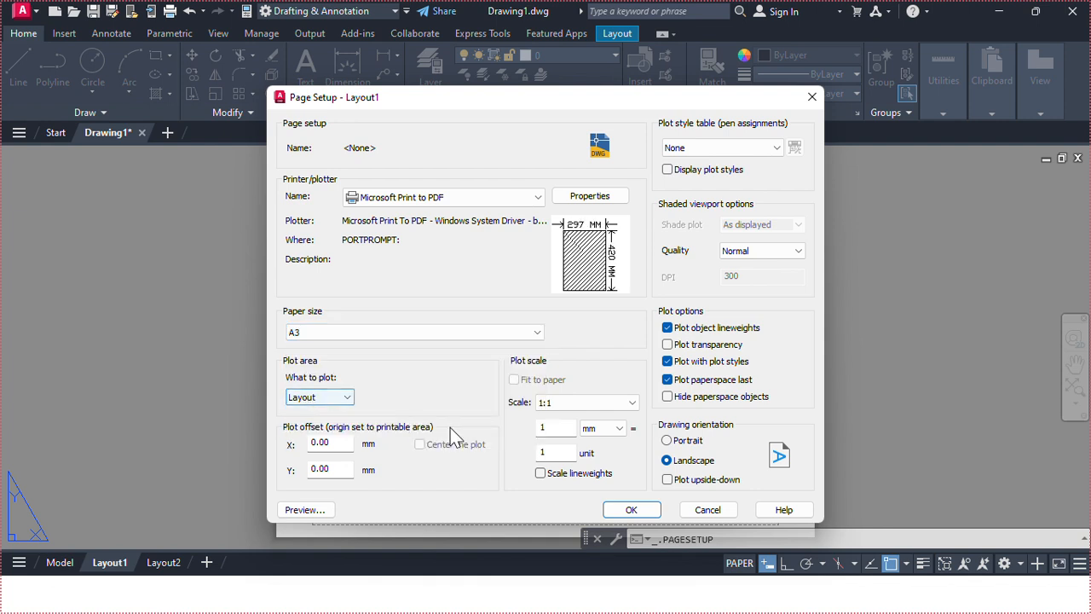
pyautogui.click(554, 406)
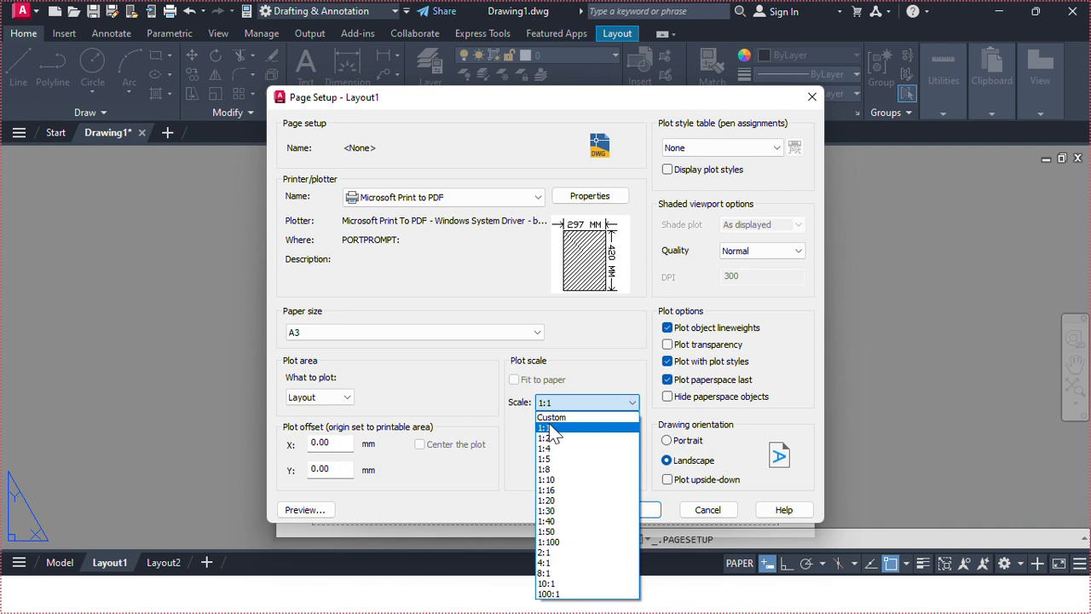
pyautogui.click(554, 436)
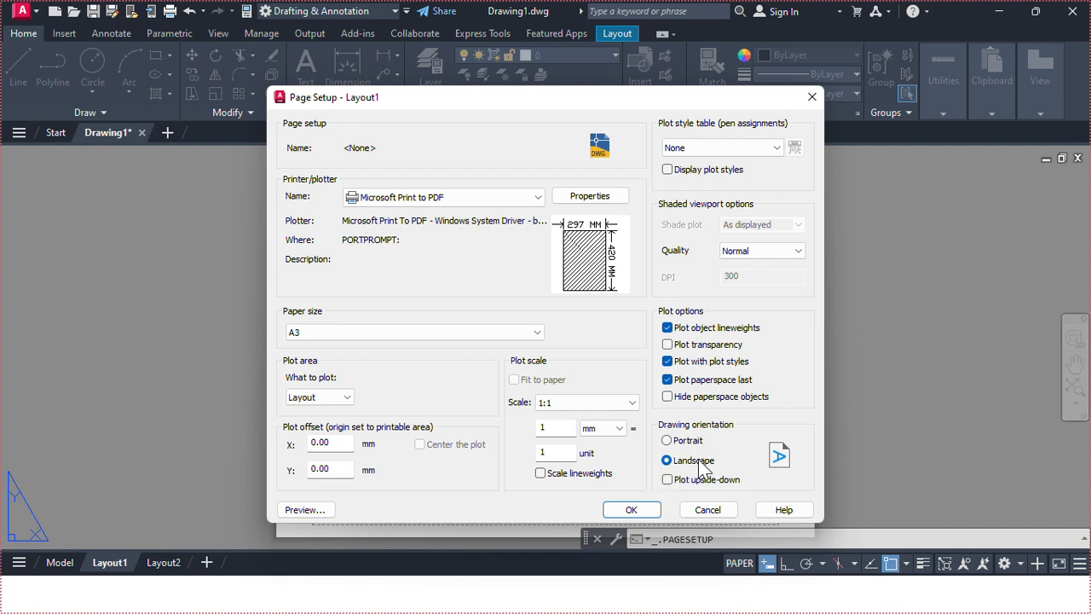
pyautogui.click(632, 510)
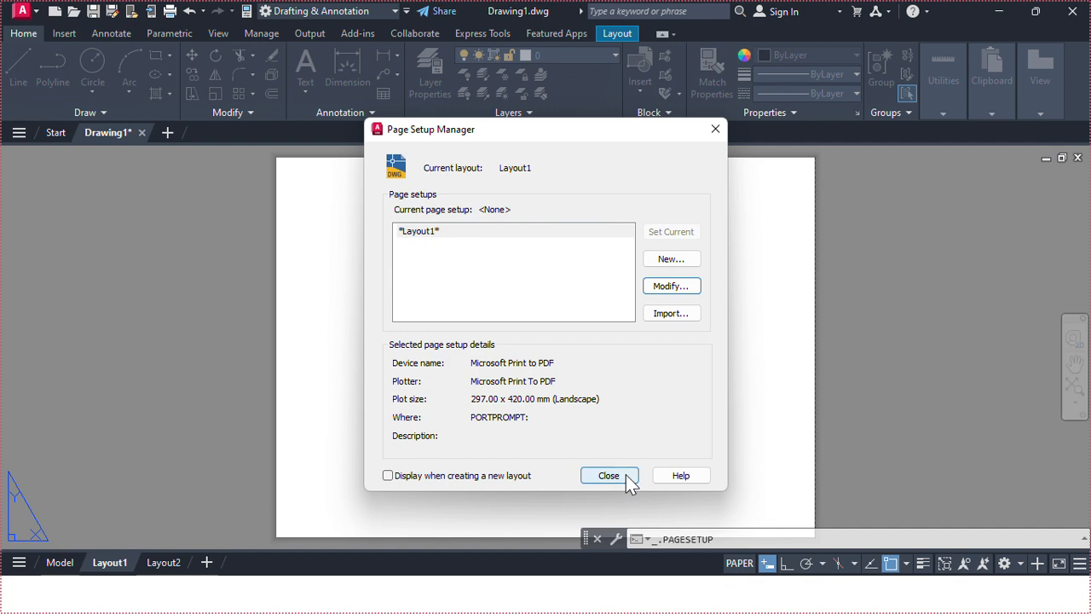
pyautogui.click(626, 478)
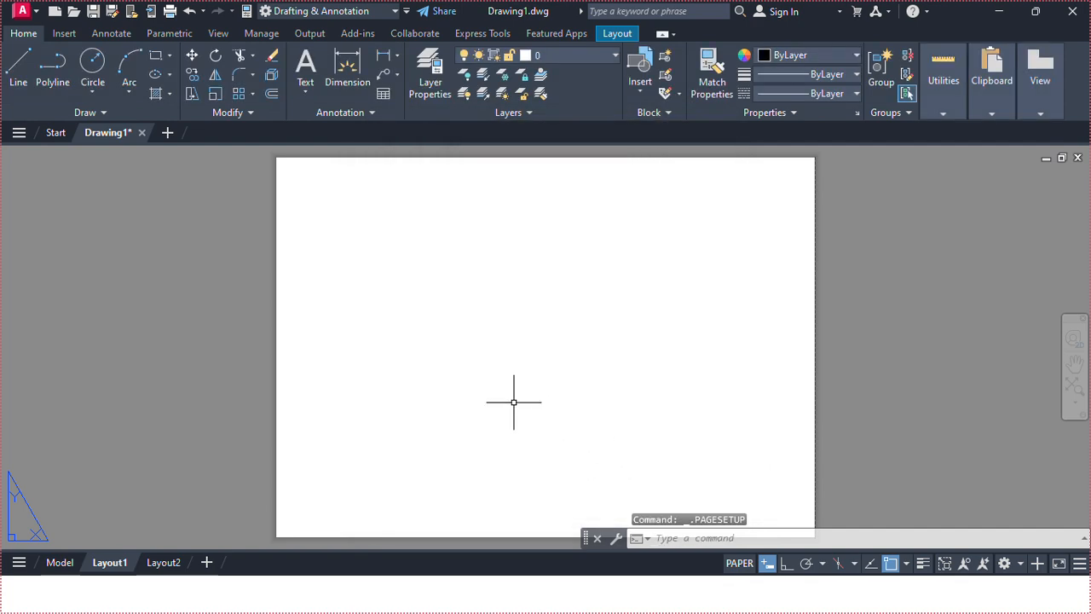
# Draw a rectangle matching the full edge of the A3 sheet.
pyautogui.scroll(-2, 513, 393)
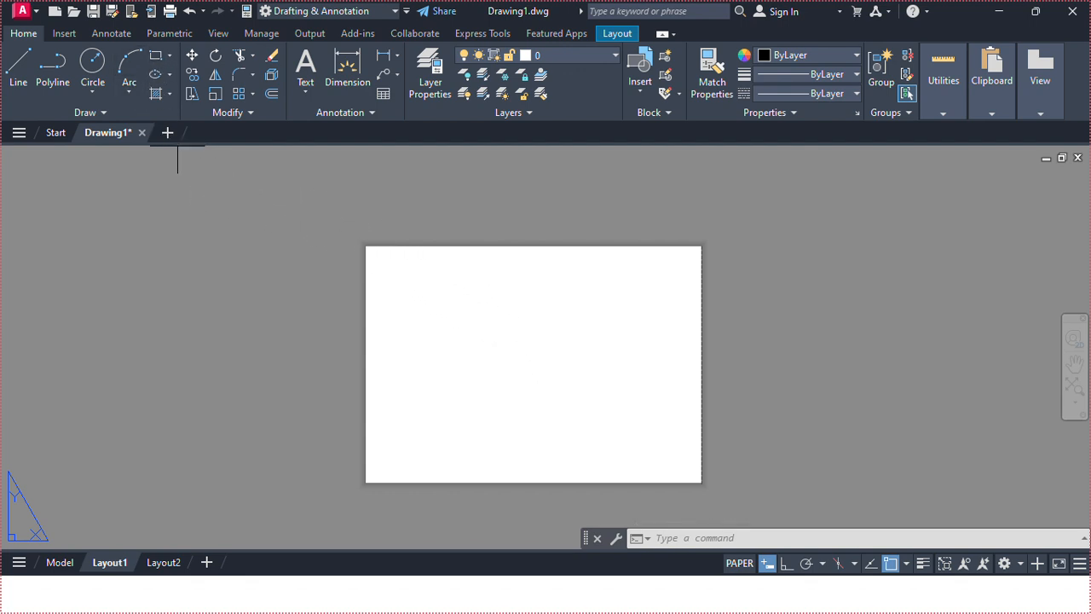
pyautogui.click(158, 56)
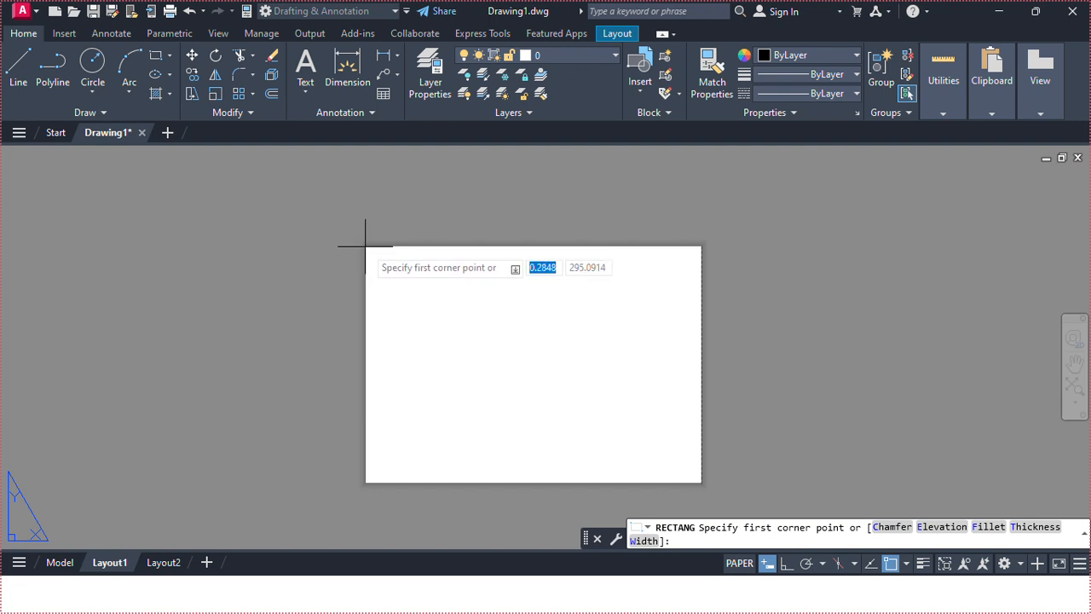
pyautogui.click(366, 247)
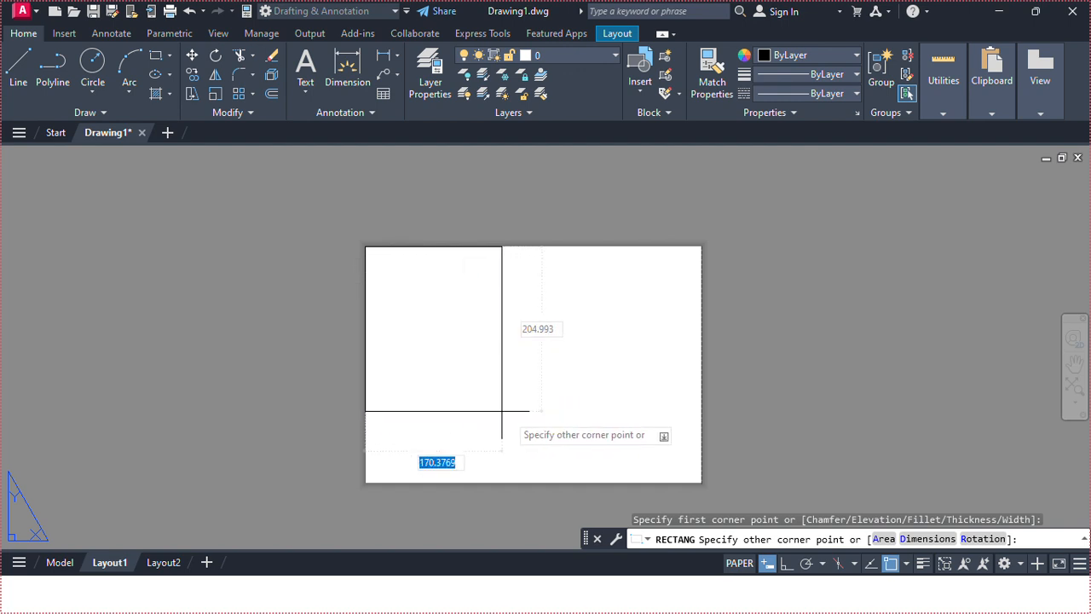
pyautogui.click(701, 484)
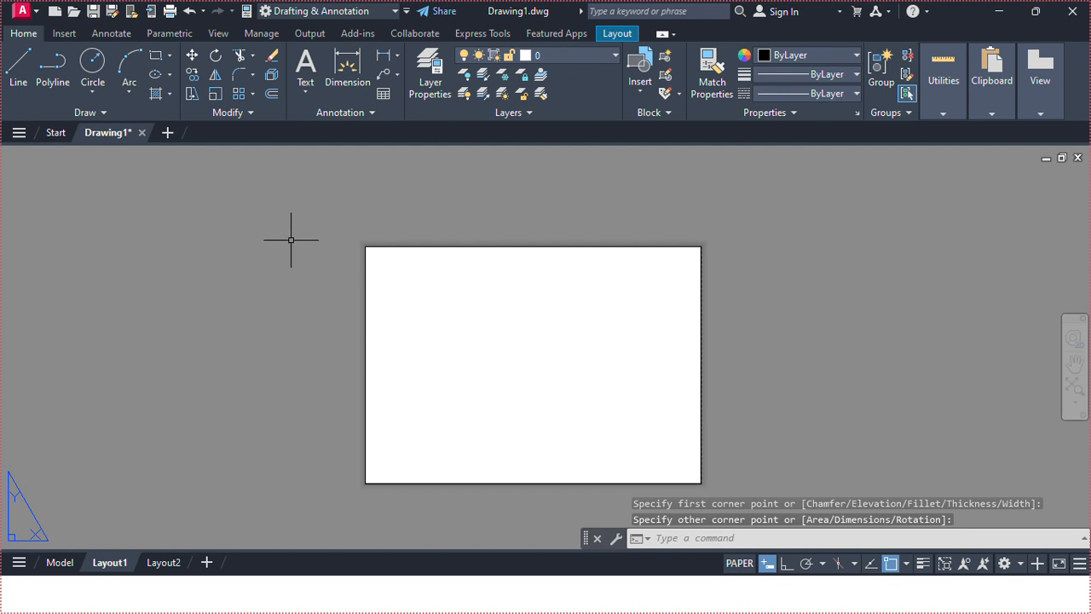
# Offset the sheet rectangle 10 mm inward to create the drawing border.
pyautogui.click(278, 93)
pyautogui.rightClick(274, 198)
pyautogui.click(300, 209)
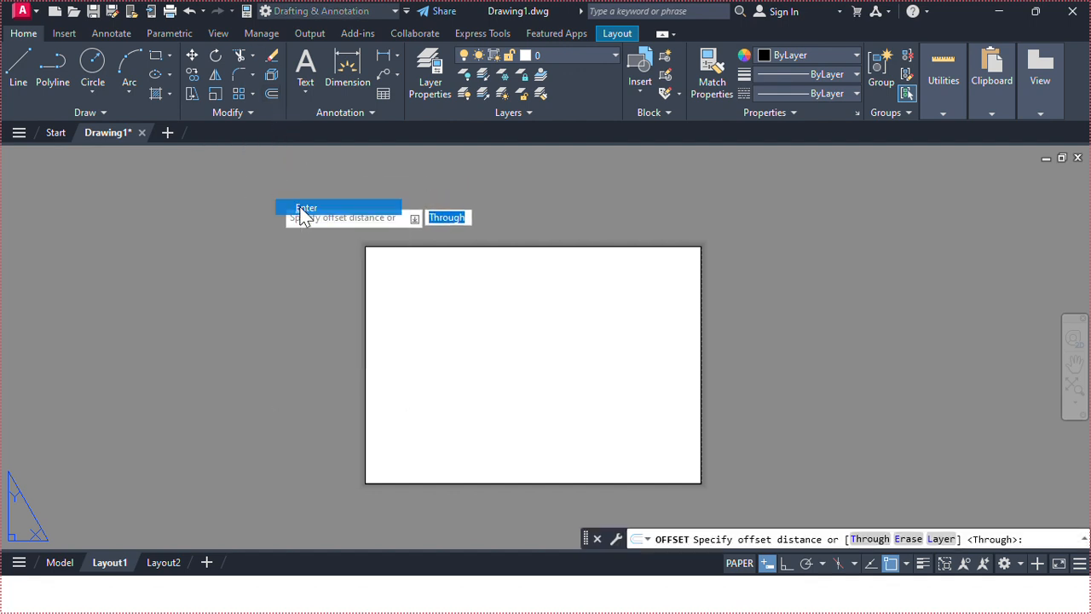
pyautogui.click(376, 482)
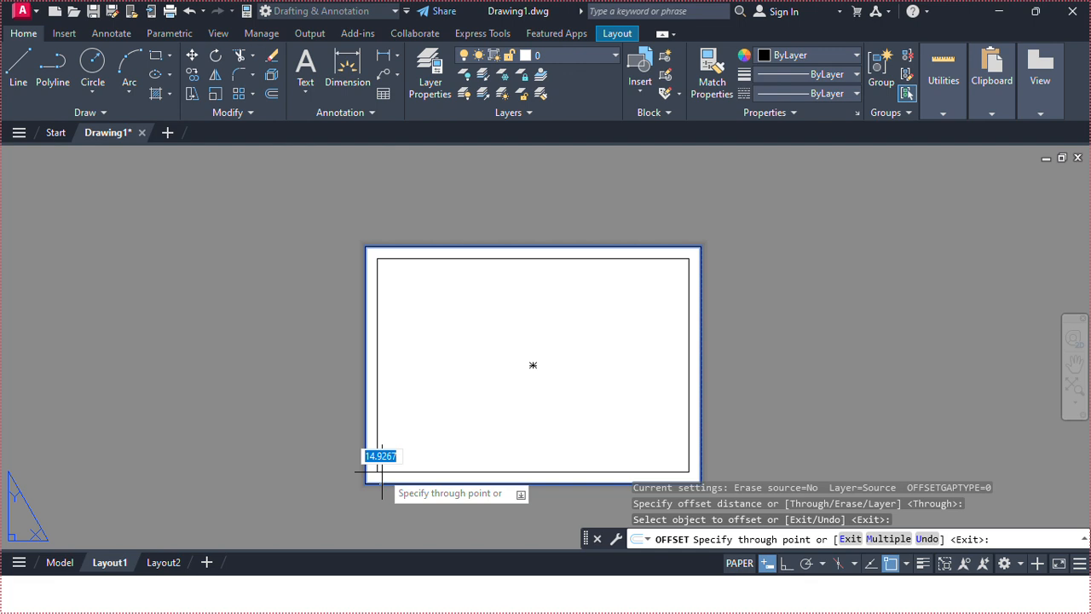
pyautogui.write('10')
pyautogui.press('Return')
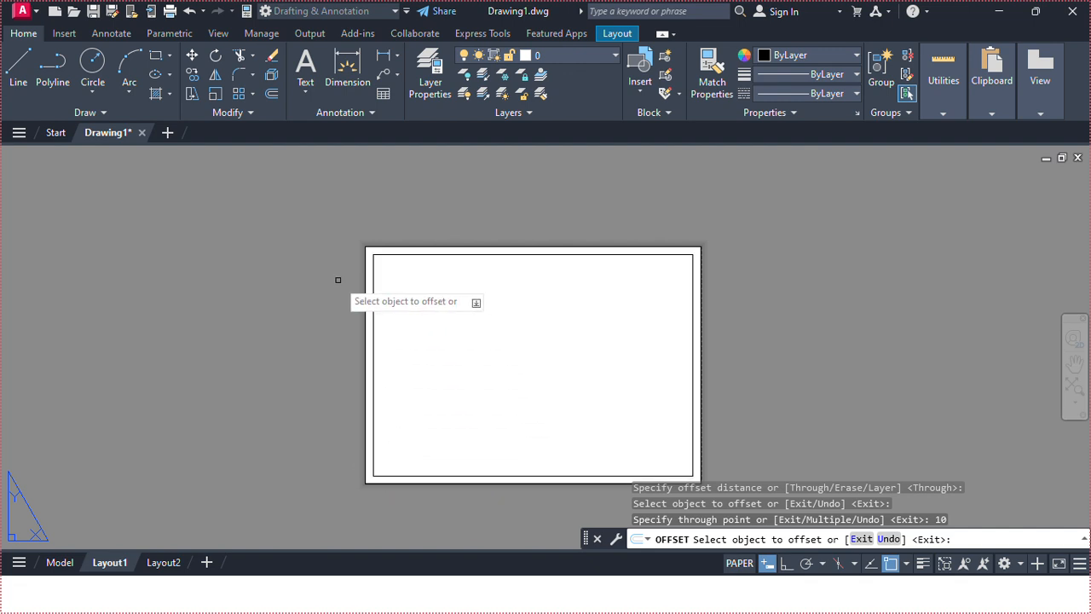
pyautogui.press('Escape')
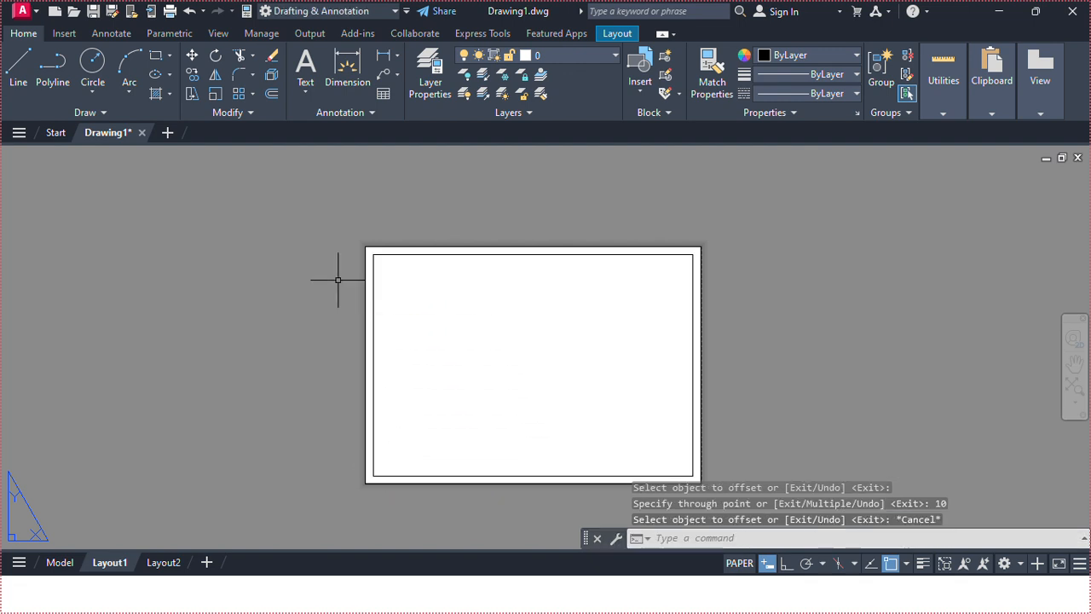
# Draw a 180 by 40 title block rectangle from the border's lower-right corner.
pyautogui.click(156, 56)
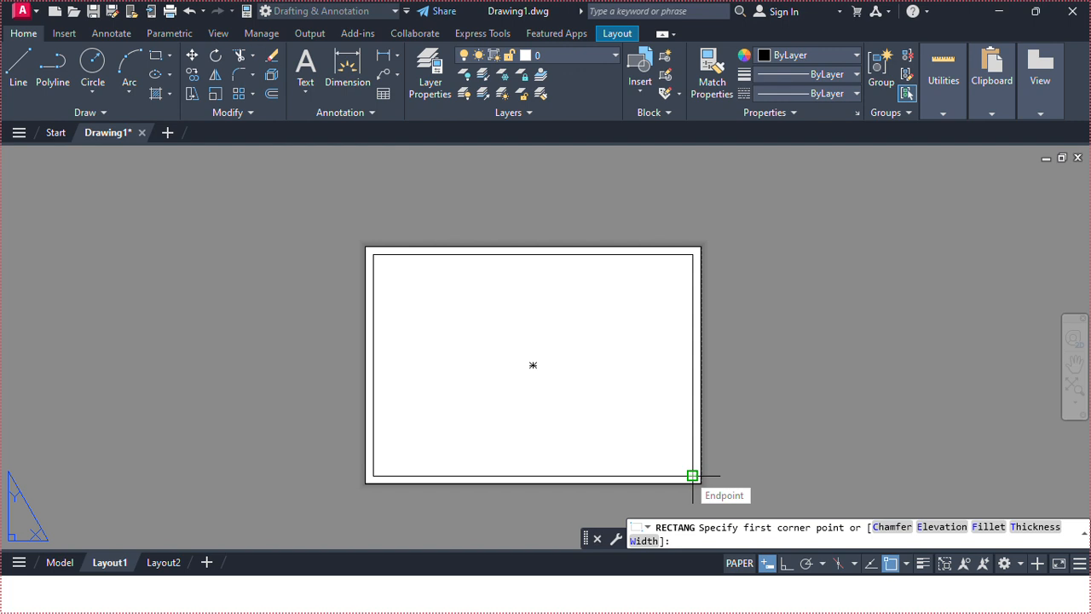
pyautogui.click(693, 476)
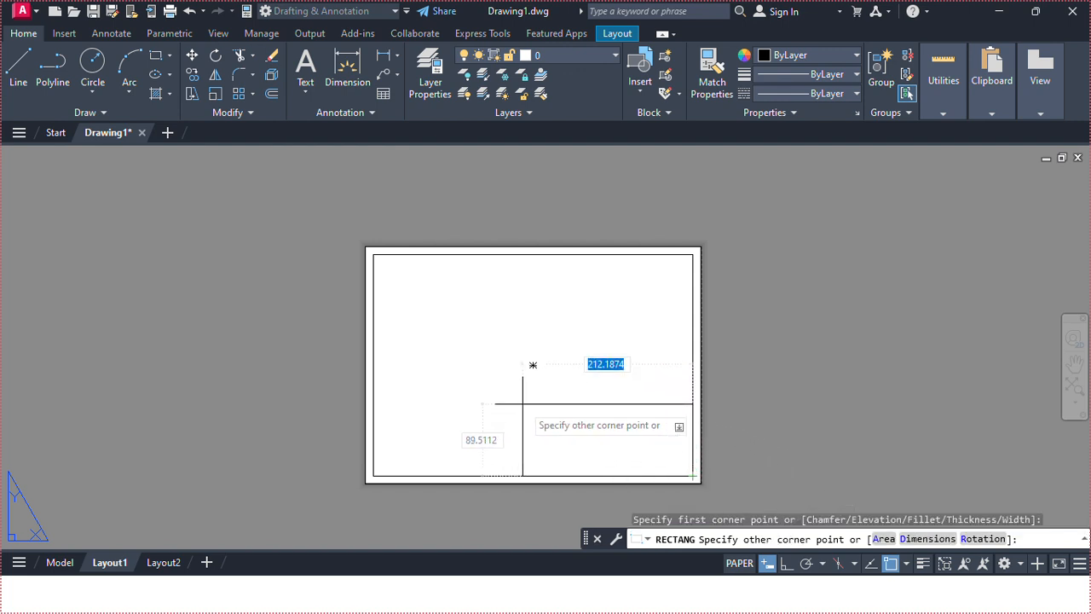
pyautogui.write('180')
pyautogui.press('Tab')
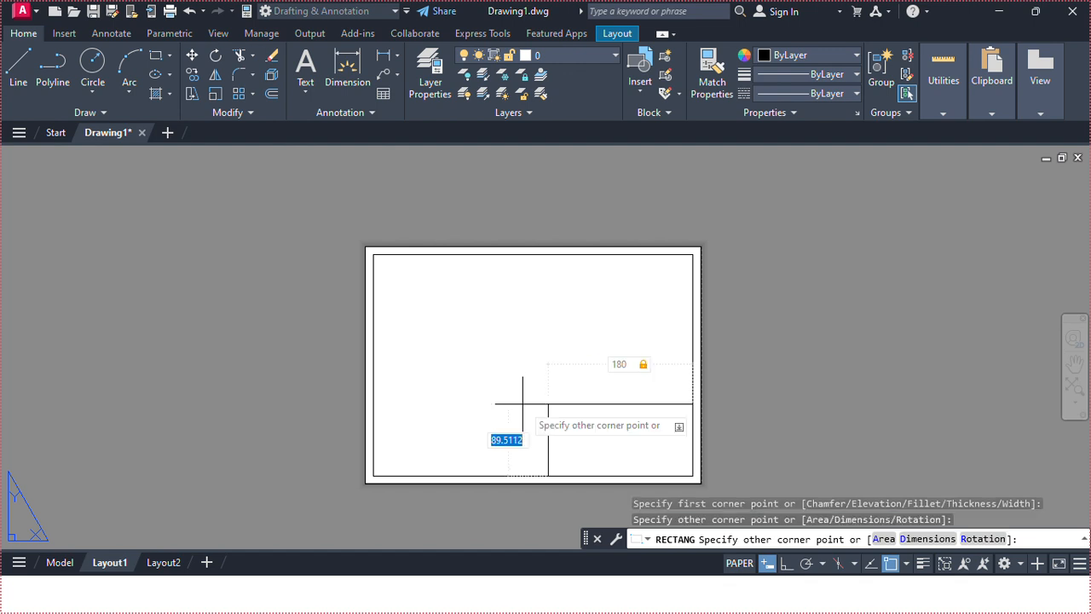
pyautogui.write('40')
pyautogui.press('Return')
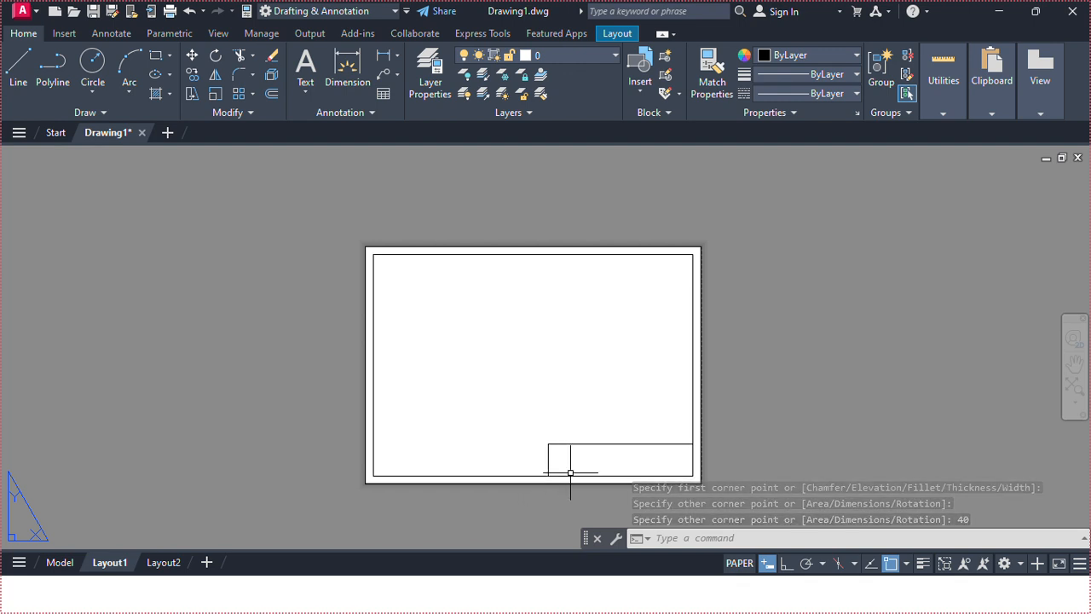
# Draw a vertical line over the title block's right edge, from its upper-right to lower-right corner.
pyautogui.moveTo(591, 449); pyautogui.dragTo(487, 417, button='middle')
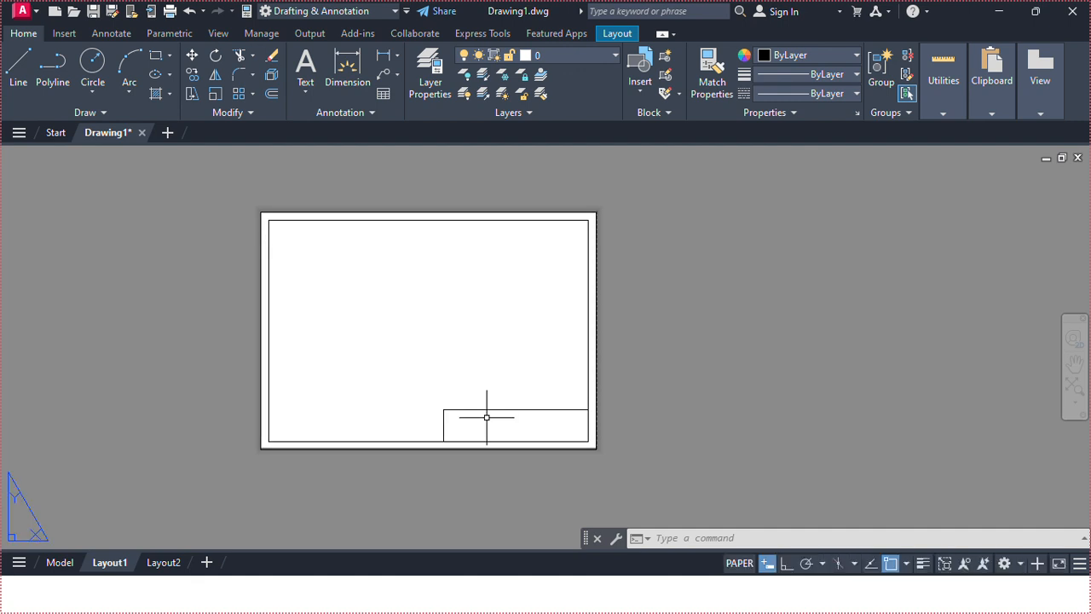
pyautogui.scroll(4, 487, 417)
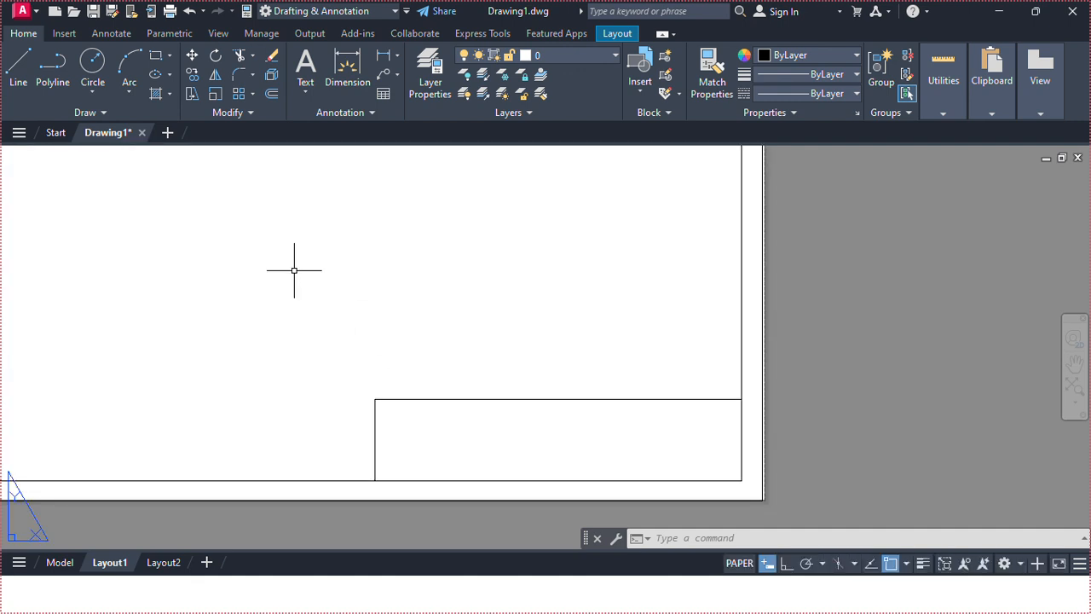
pyautogui.click(22, 72)
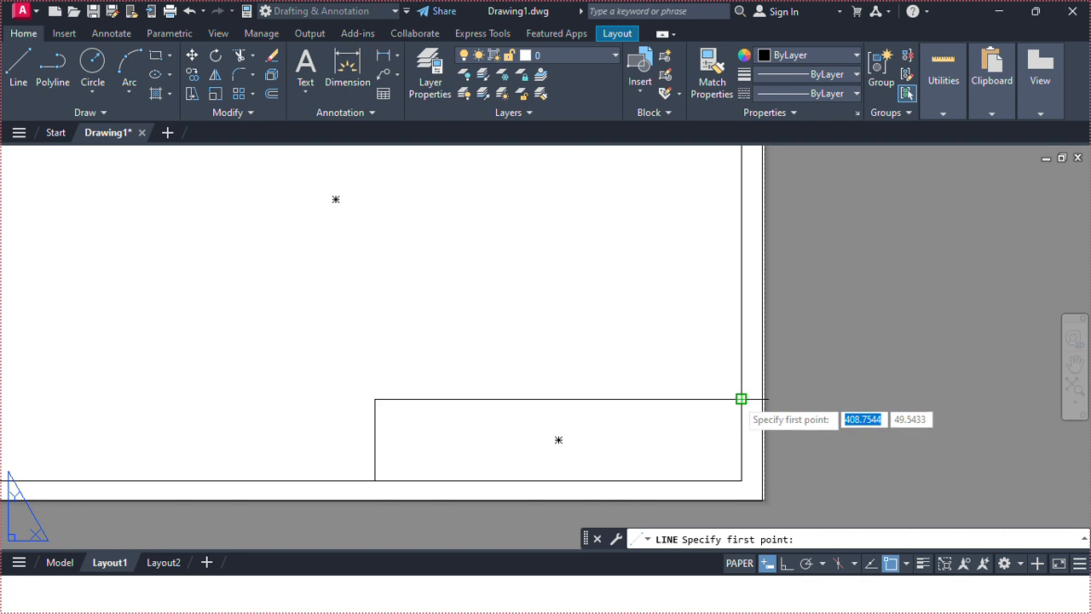
pyautogui.click(741, 398)
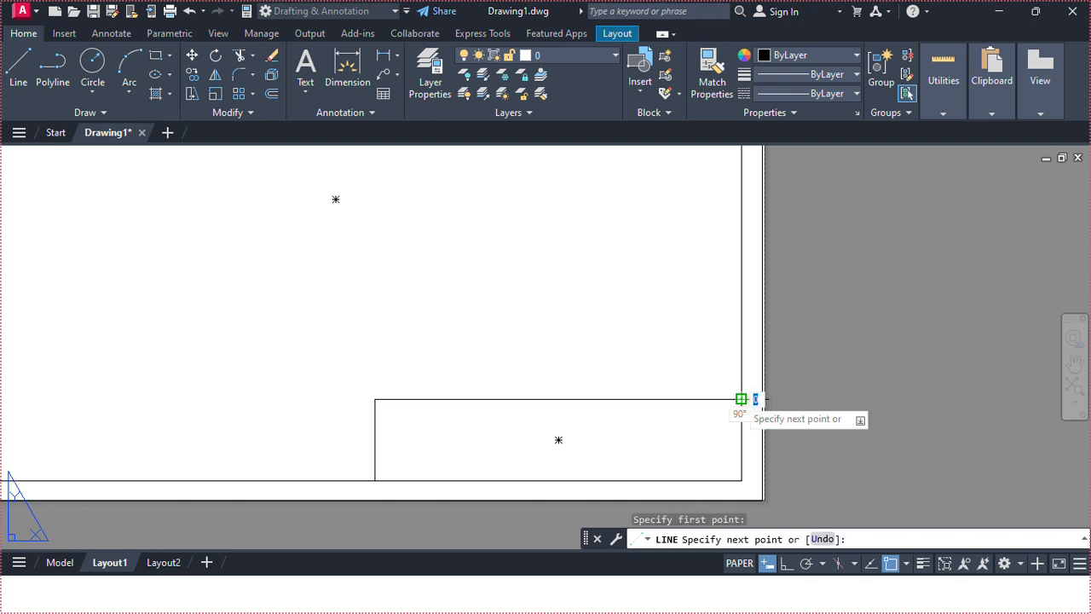
pyautogui.click(741, 480)
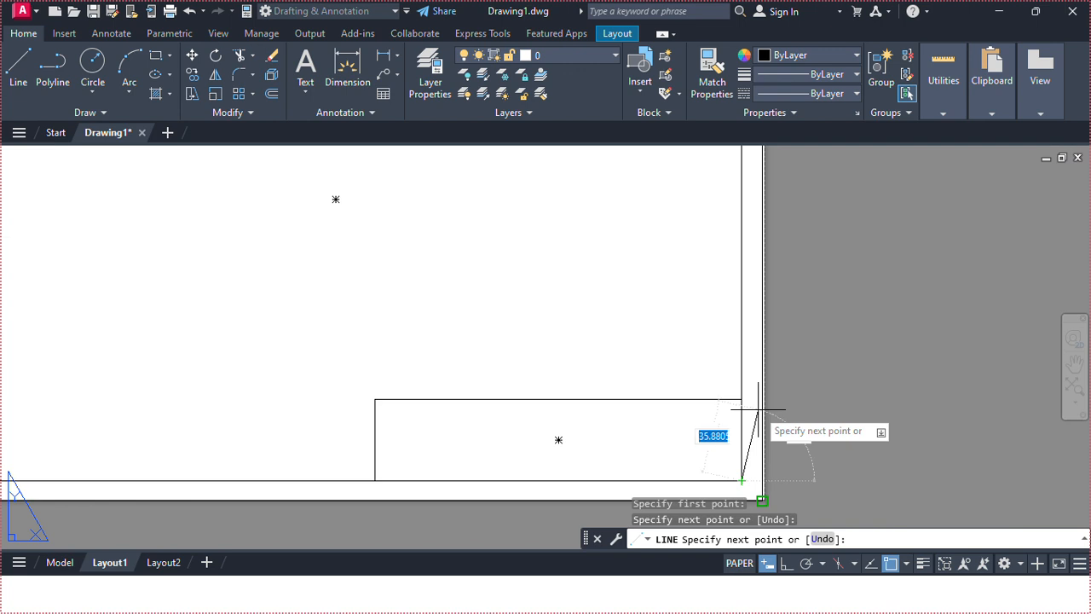
pyautogui.press('Escape')
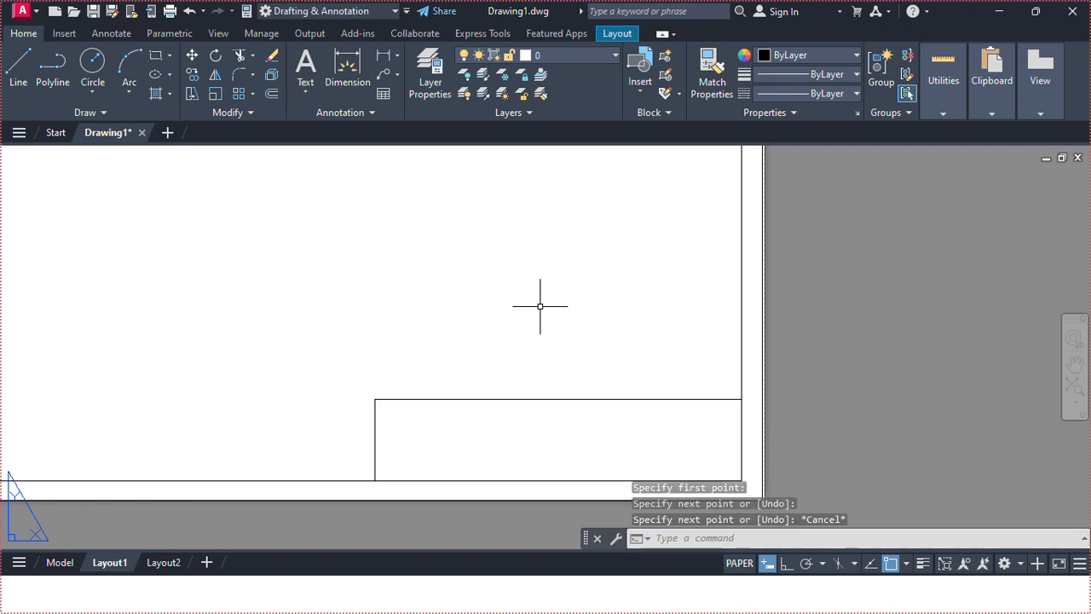
# Offset the new vertical line 15 mm to the left inside the title block.
pyautogui.click(266, 91)
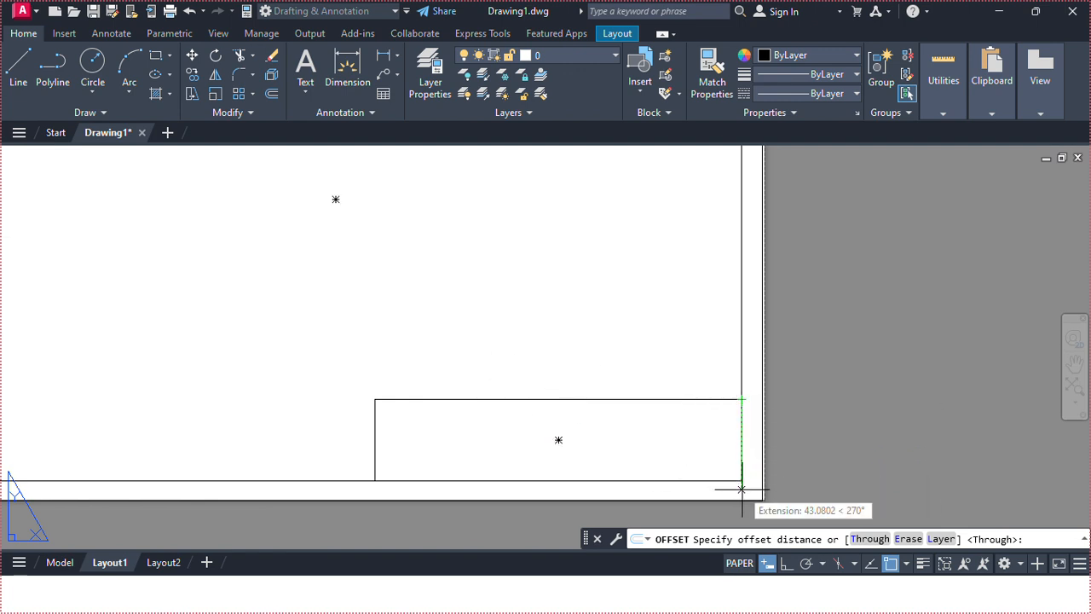
pyautogui.rightClick(706, 434)
pyautogui.click(735, 237)
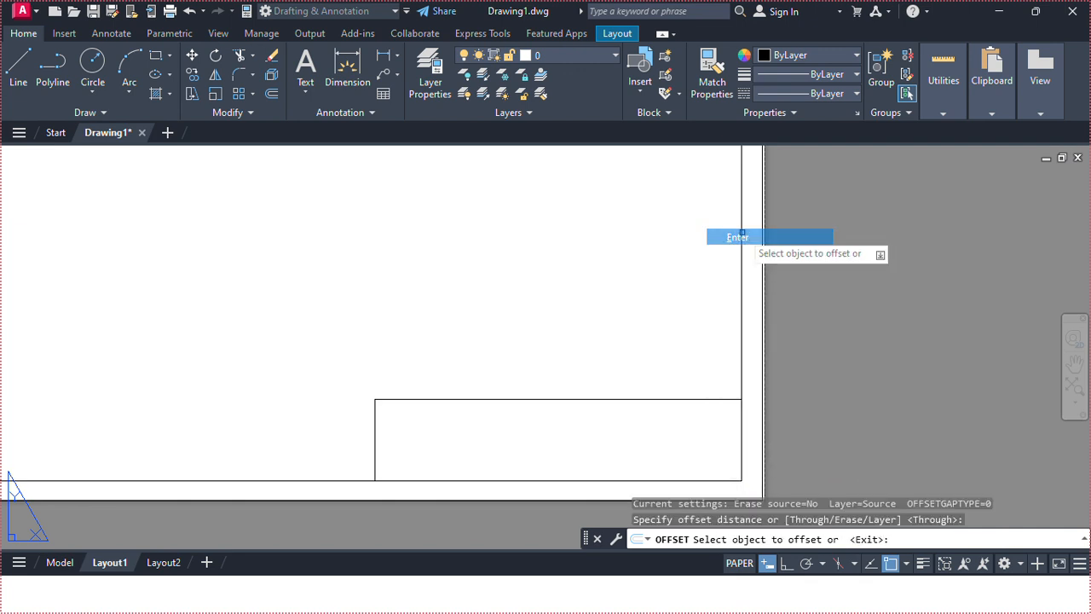
pyautogui.click(741, 433)
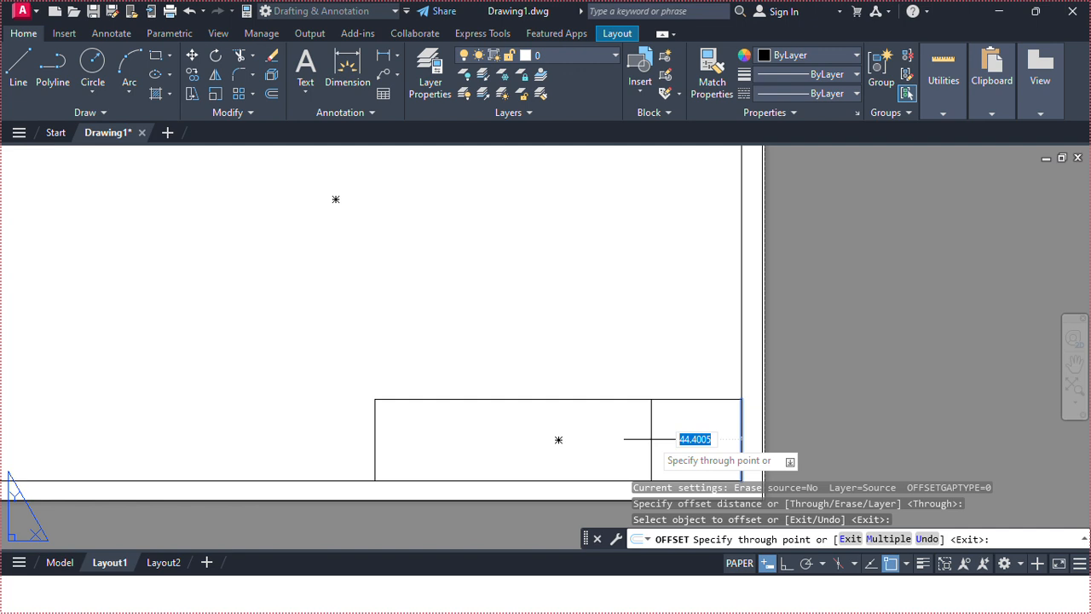
pyautogui.write('1')
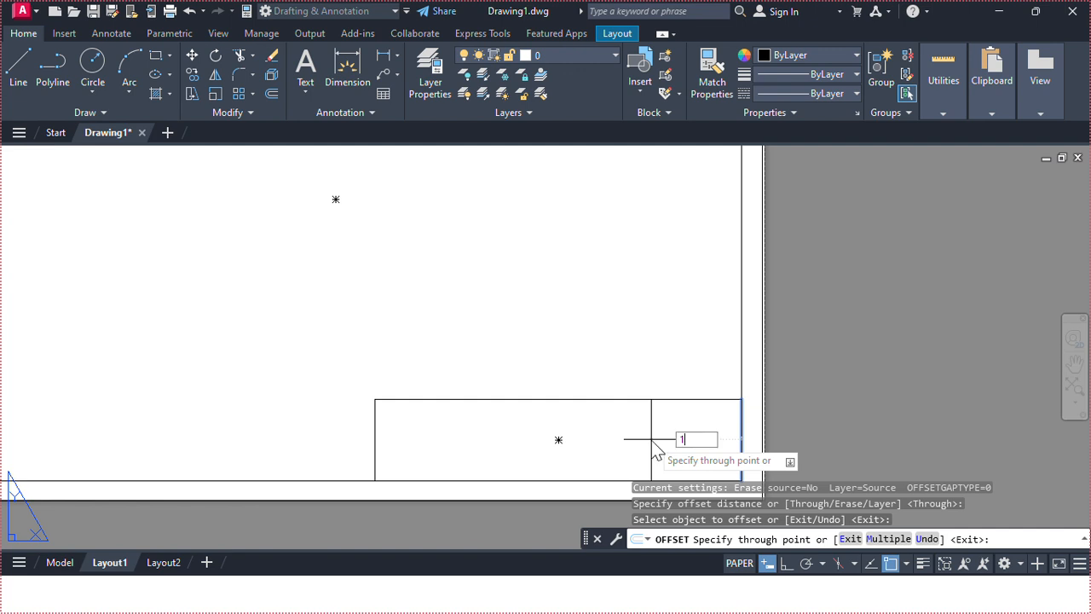
pyautogui.write('5')
pyautogui.press('Return')
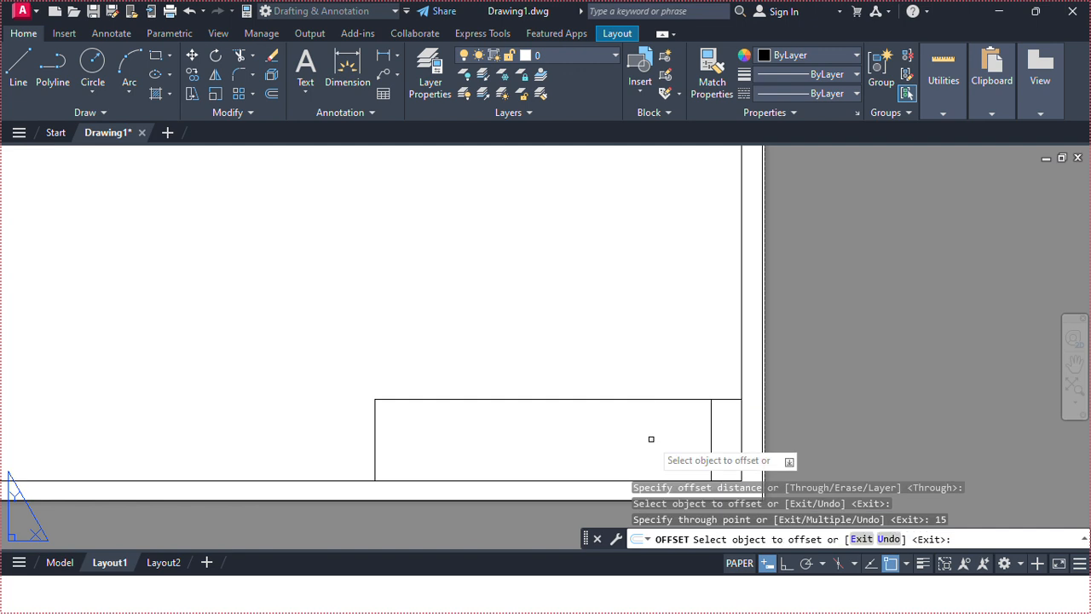
# Offset the latest vertical line 20 mm left, then the resulting line a further 30 mm left.
pyautogui.click(711, 441)
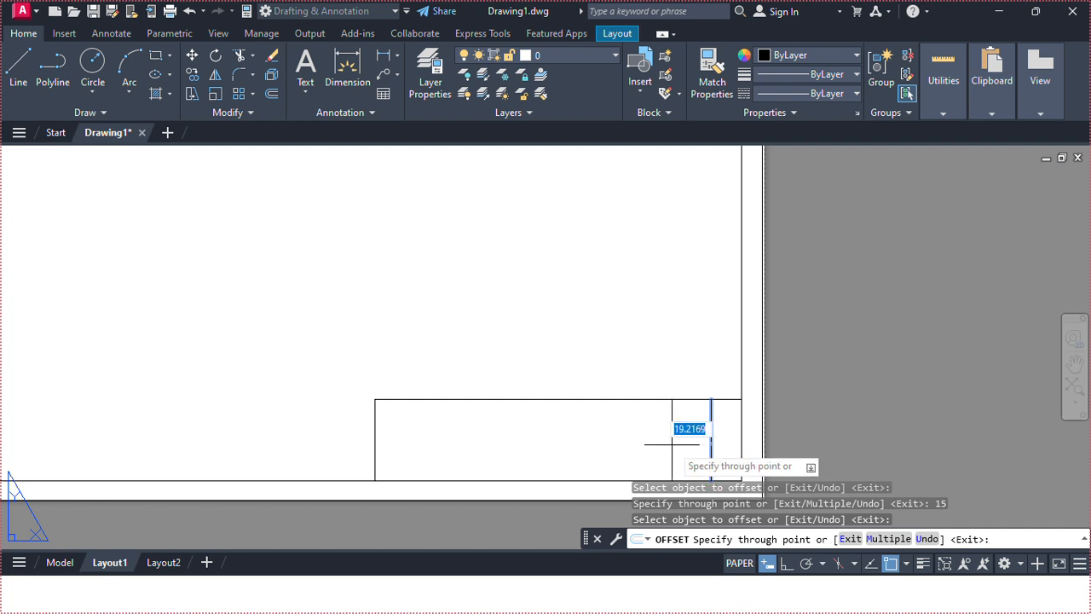
pyautogui.write('20')
pyautogui.press('Return')
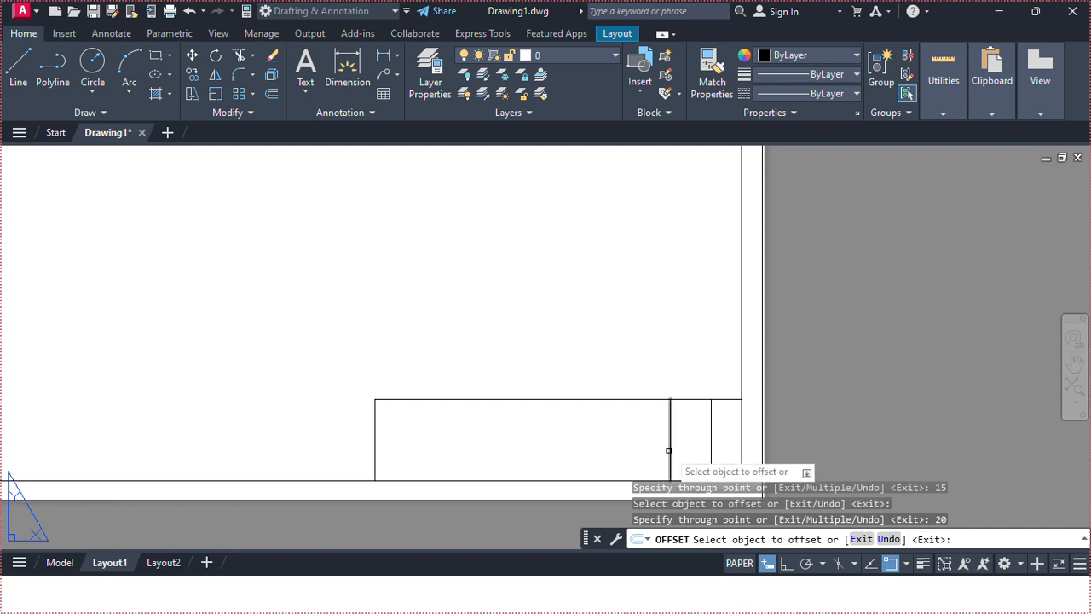
pyautogui.click(672, 444)
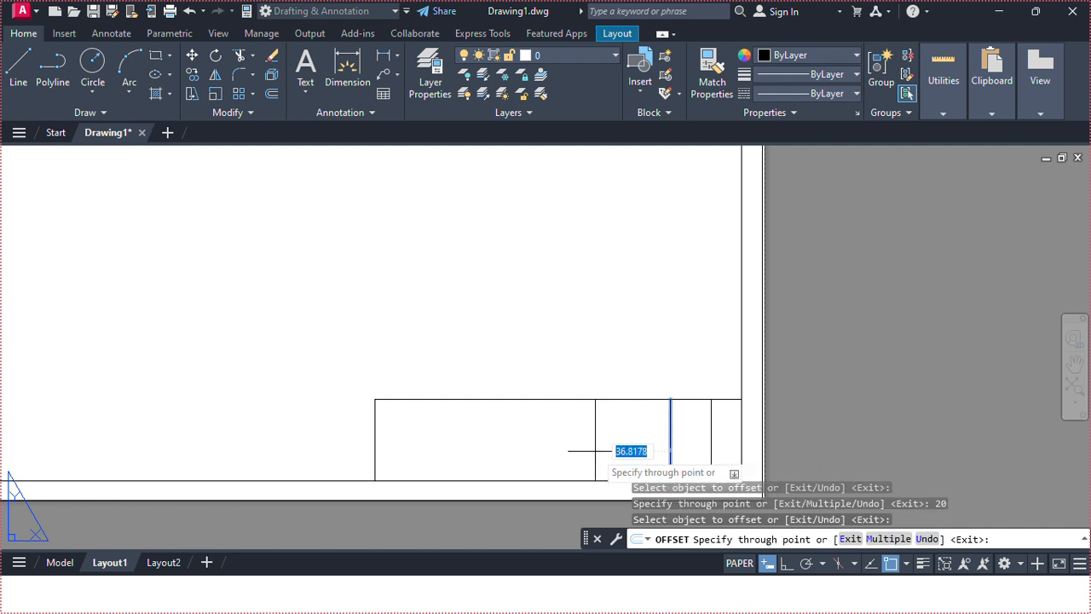
pyautogui.write('3')
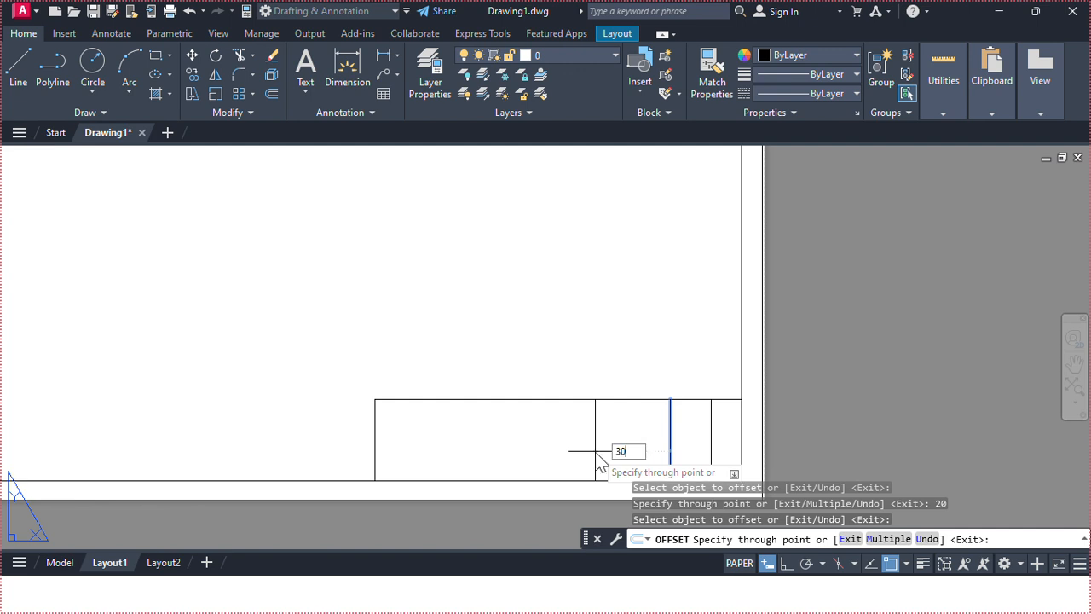
pyautogui.write('0')
pyautogui.press('Return')
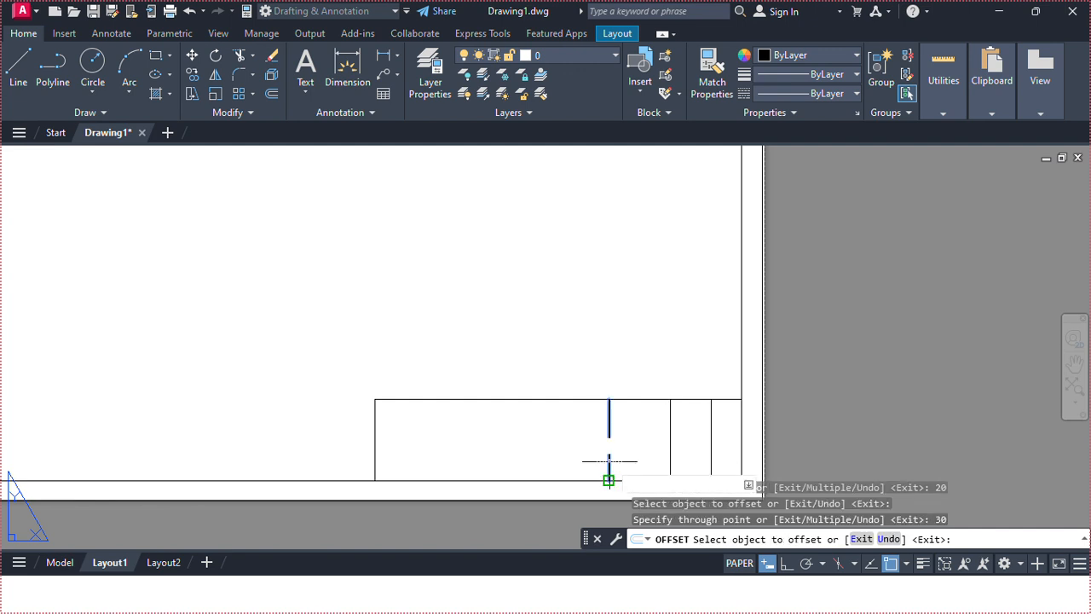
# Offset the leftmost new vertical line 20 mm left, then that copy 75 mm left, and finish offsetting.
pyautogui.click(608, 462)
pyautogui.write('20')
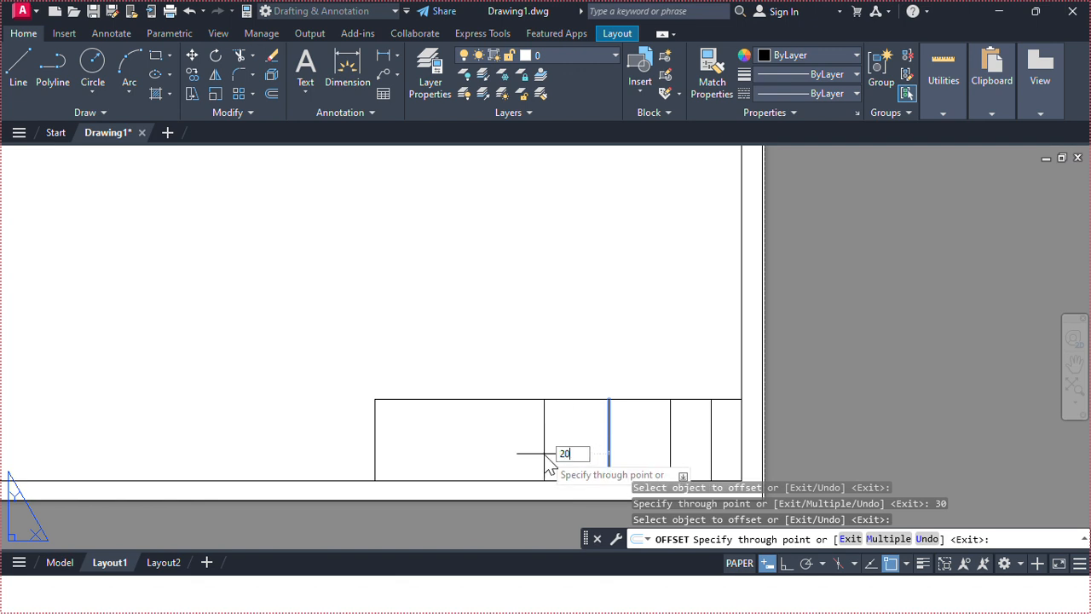
pyautogui.press('Return')
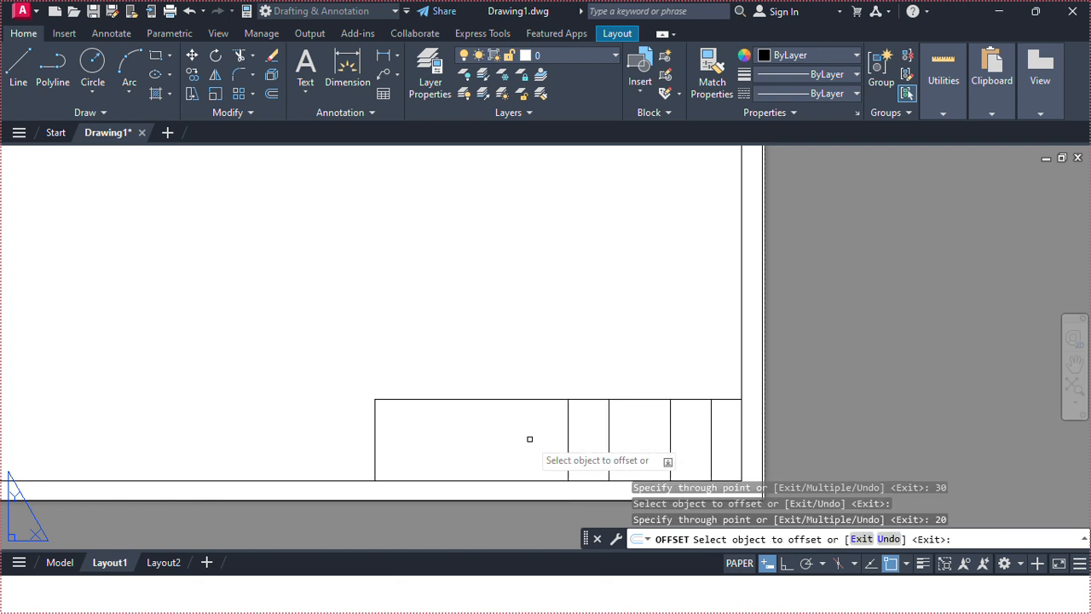
pyautogui.click(569, 467)
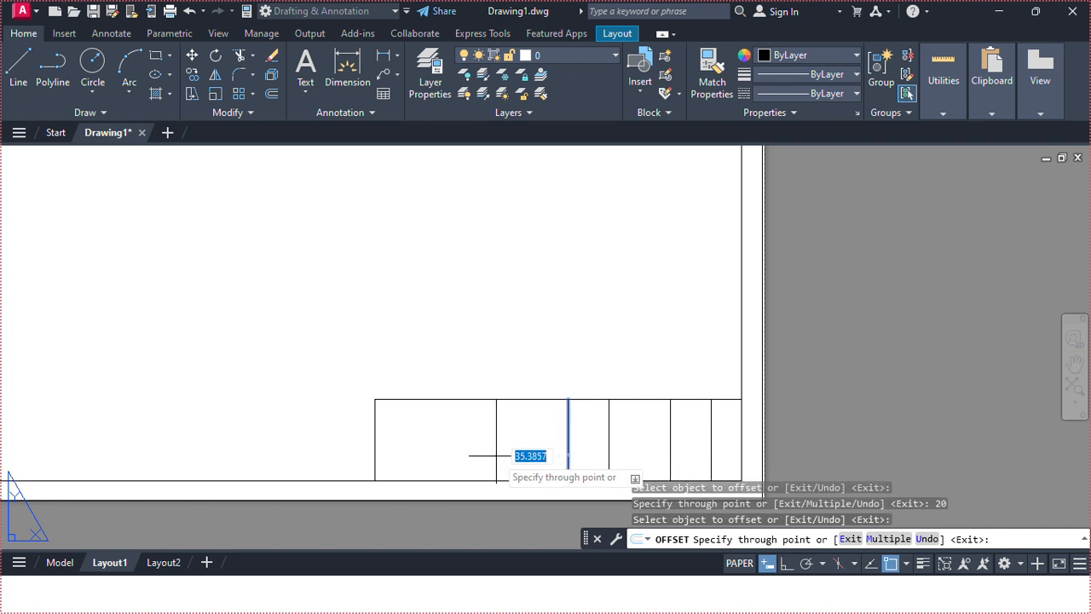
pyautogui.write('75')
pyautogui.press('Return')
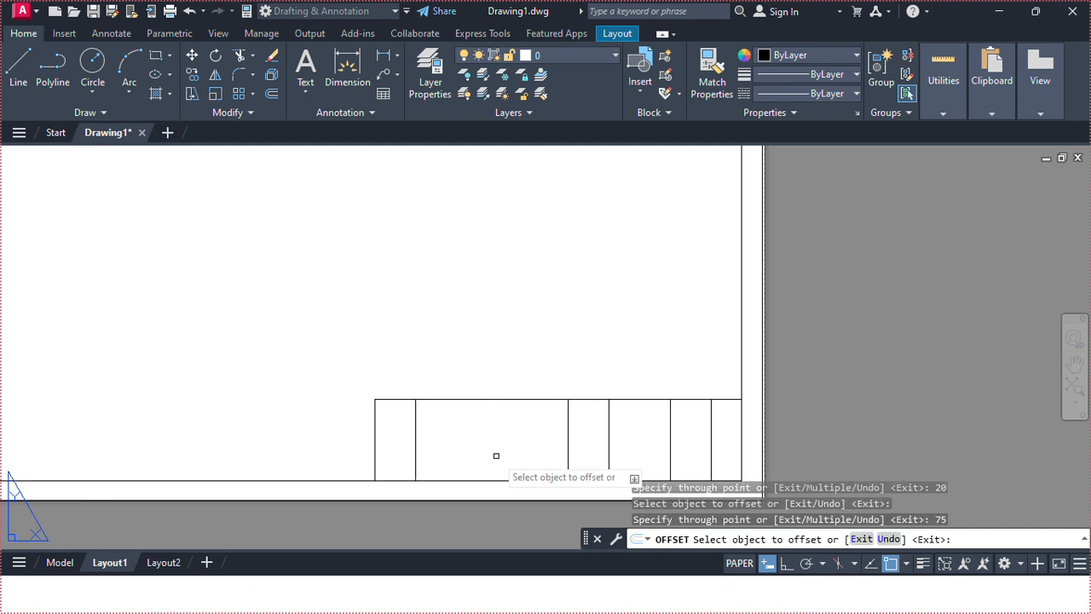
pyautogui.press('Escape')
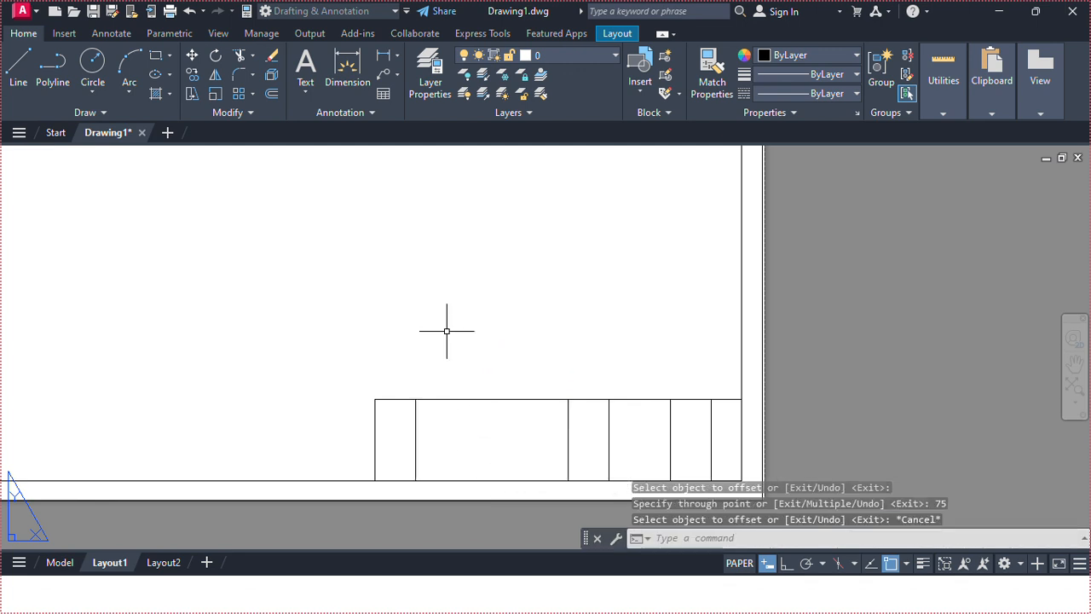
# Enable Midpoint snapping and draw a rectangle from the title block's upper-left corner to the midpoint of its right edge.
pyautogui.click(154, 55)
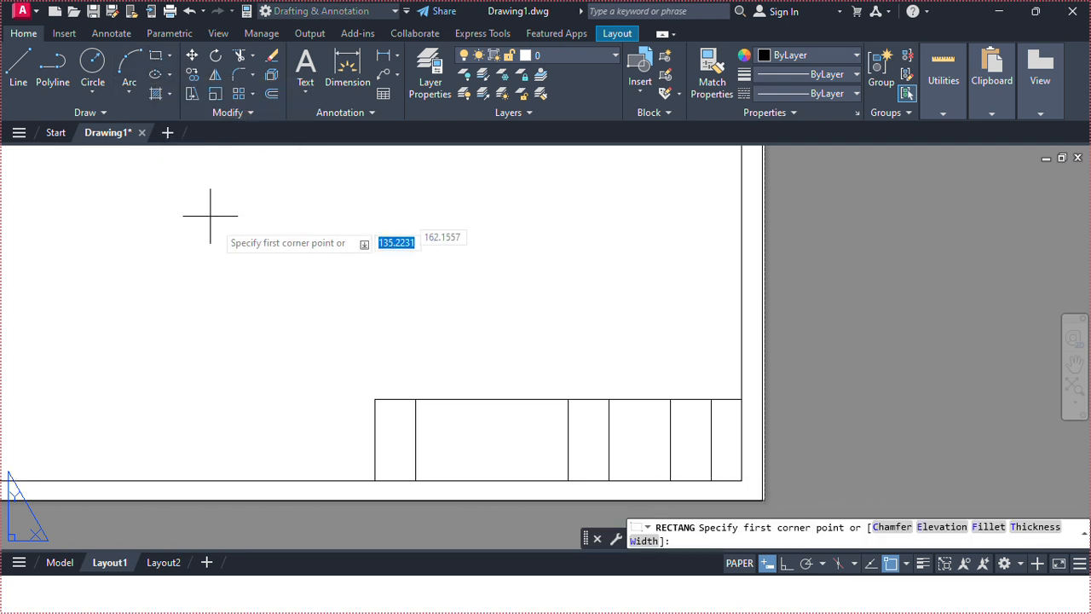
pyautogui.click(375, 398)
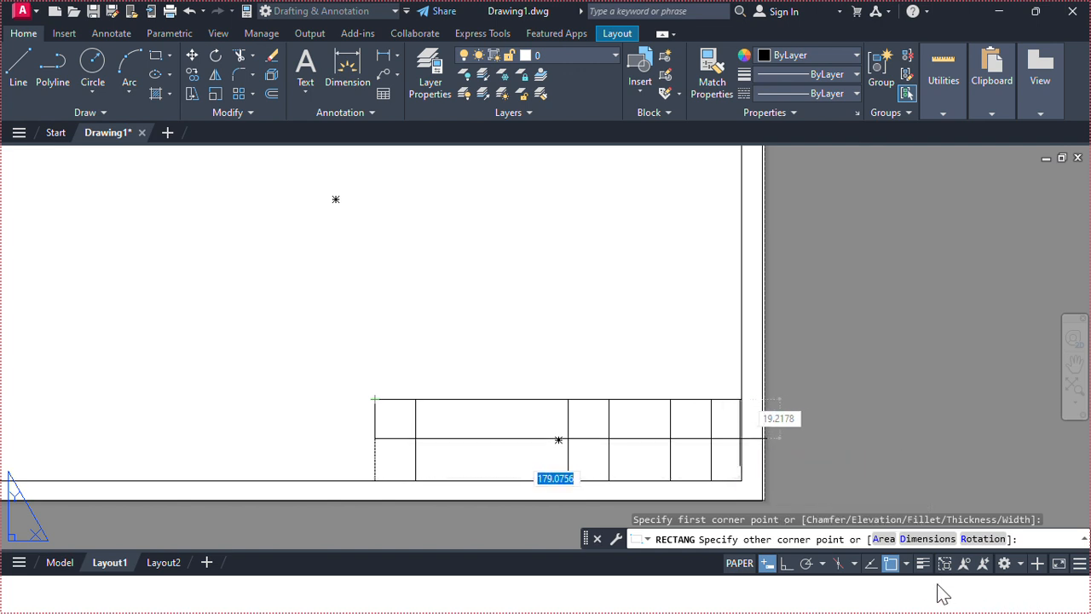
pyautogui.click(908, 564)
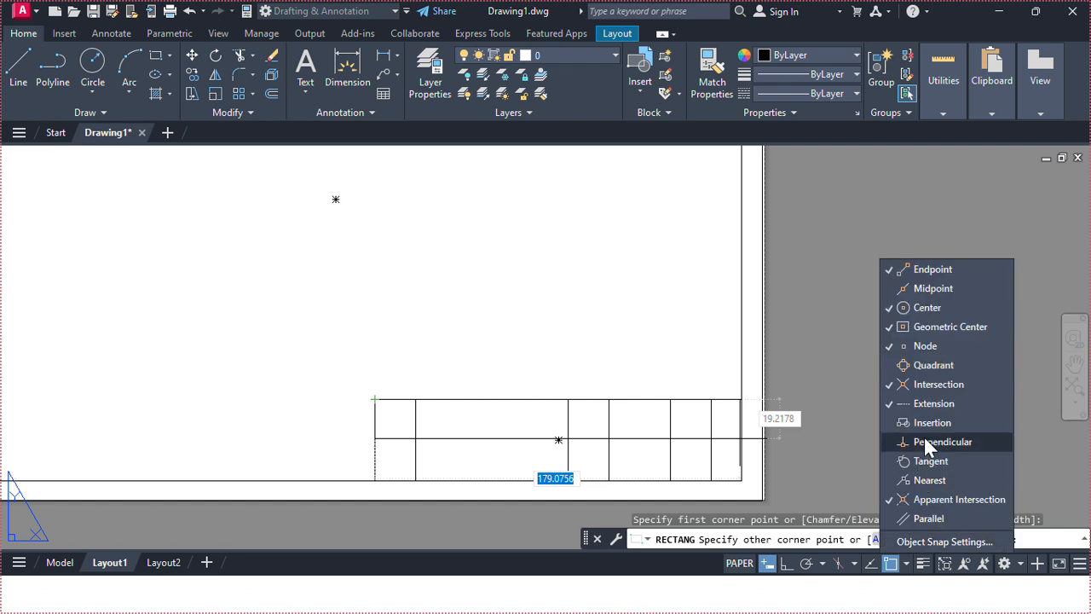
pyautogui.click(886, 293)
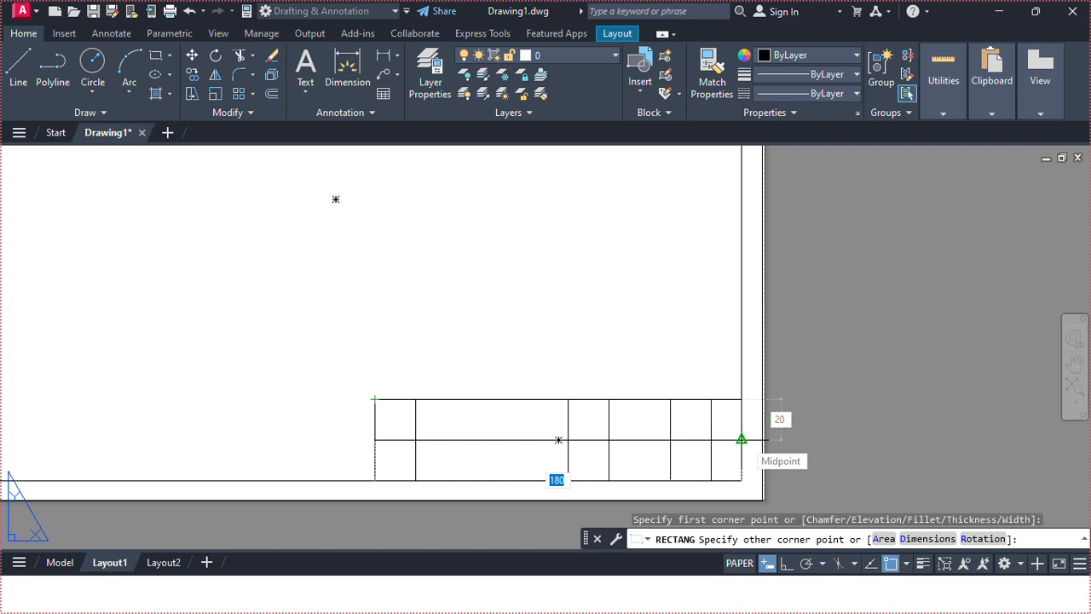
pyautogui.click(741, 439)
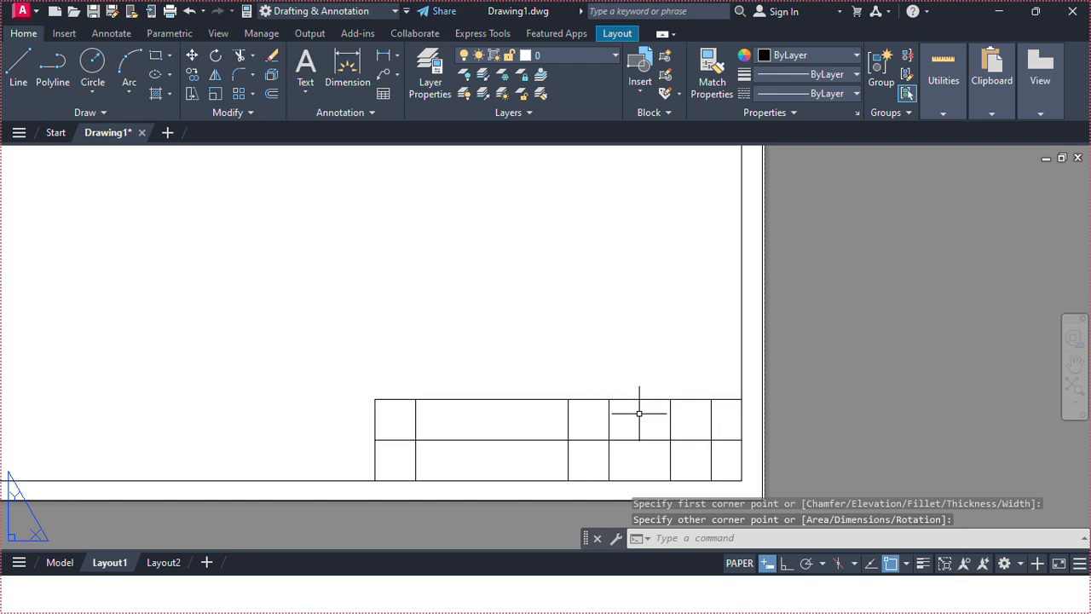
# Draw a 10 mm high rectangle from the top of the third divider to the midpoint of the upper row's right edge.
pyautogui.click(155, 56)
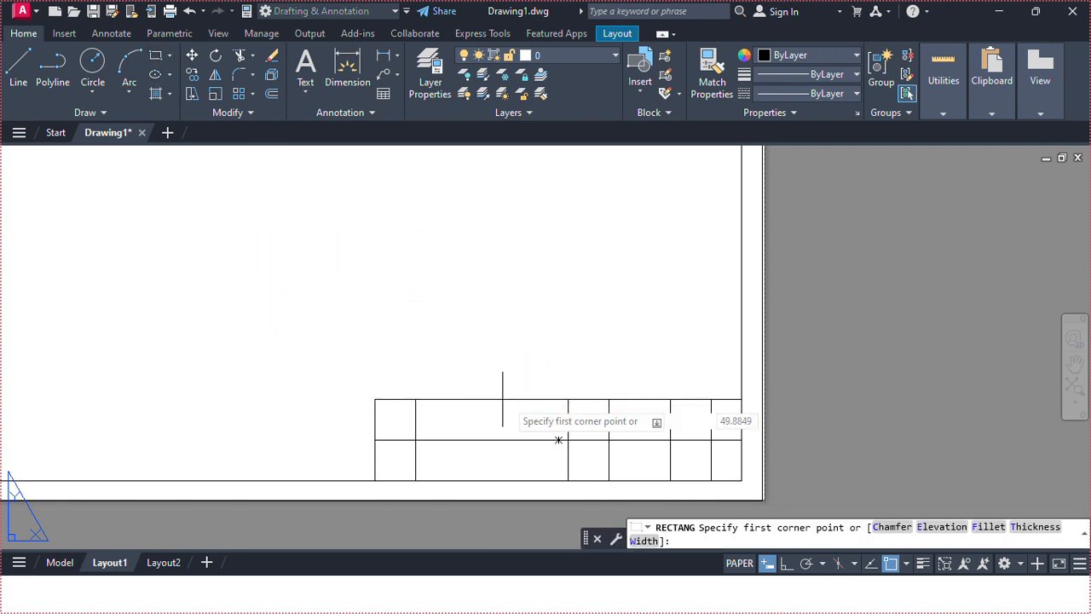
pyautogui.click(568, 398)
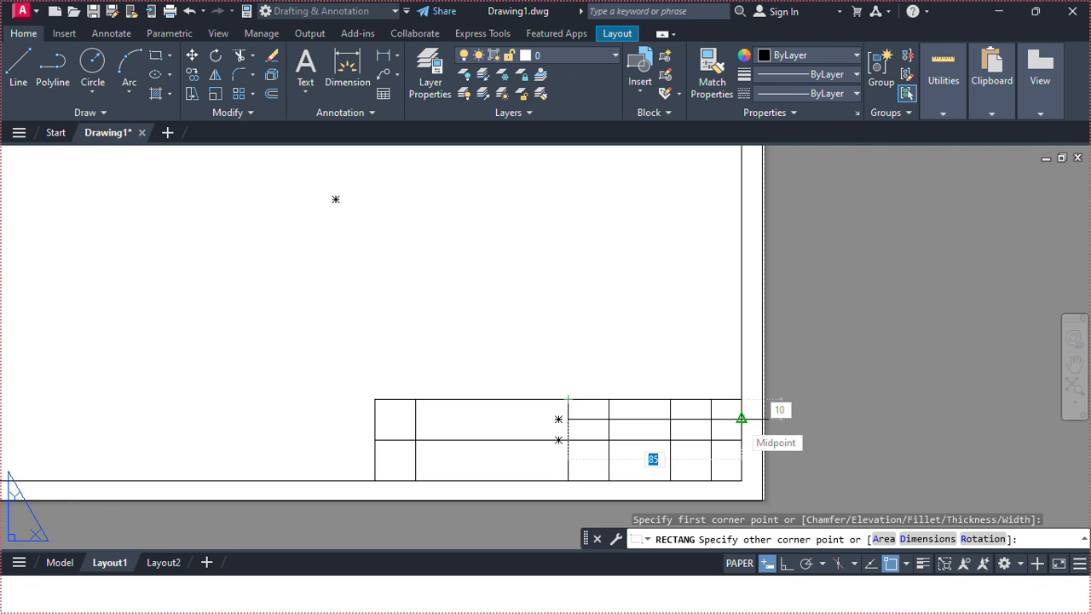
pyautogui.click(742, 419)
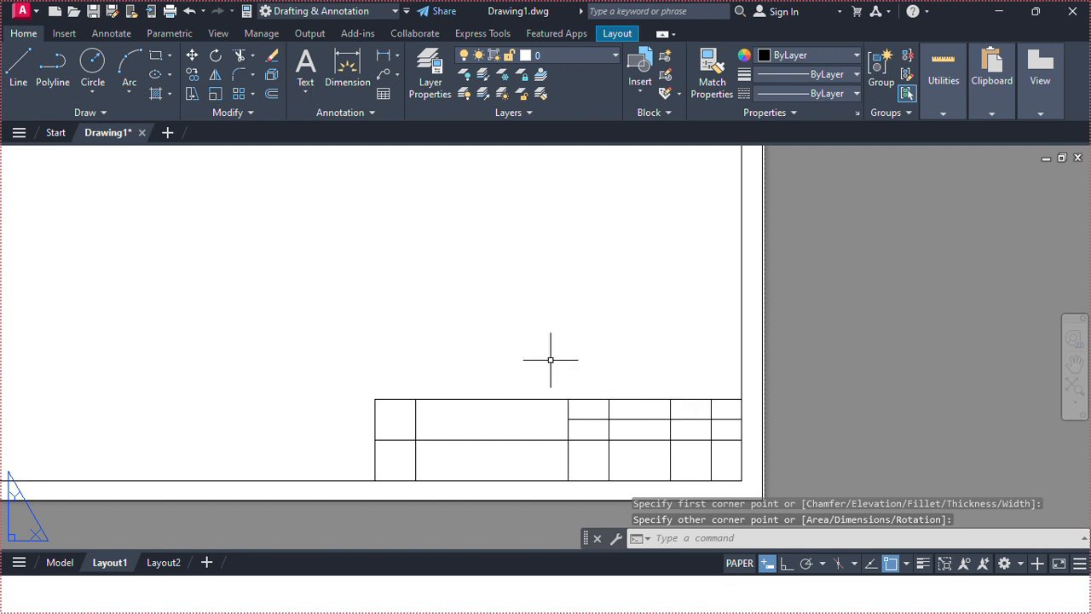
# Trim the surplus line segments inside the title block so its cells take their final layout.
pyautogui.scroll(-2, 595, 415)
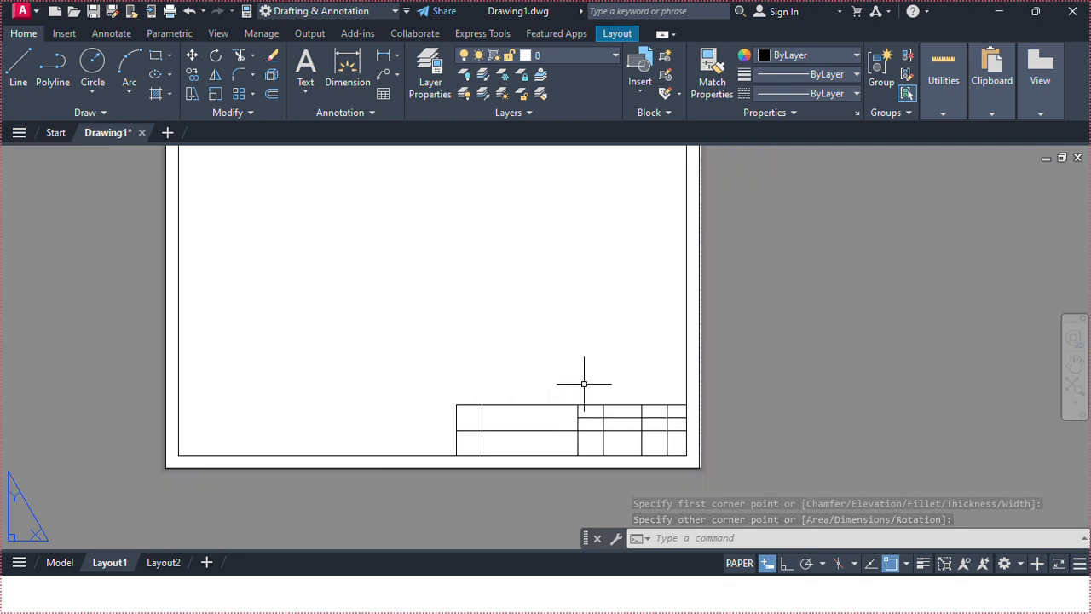
pyautogui.moveTo(584, 384); pyautogui.dragTo(581, 442, button='middle')
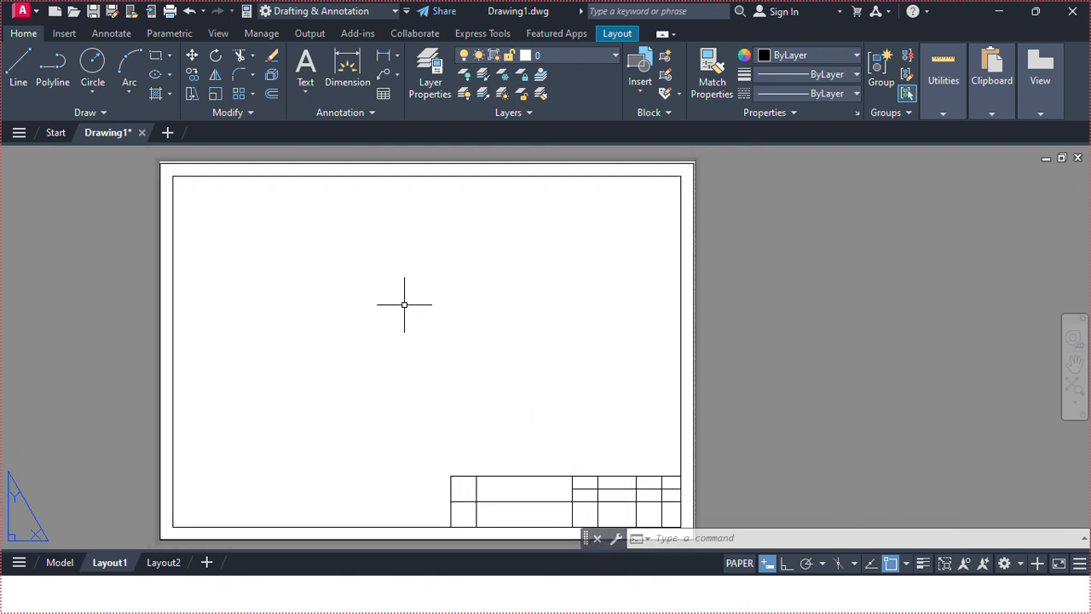
pyautogui.click(238, 55)
pyautogui.moveTo(463, 383); pyautogui.dragTo(431, 295, button='middle')
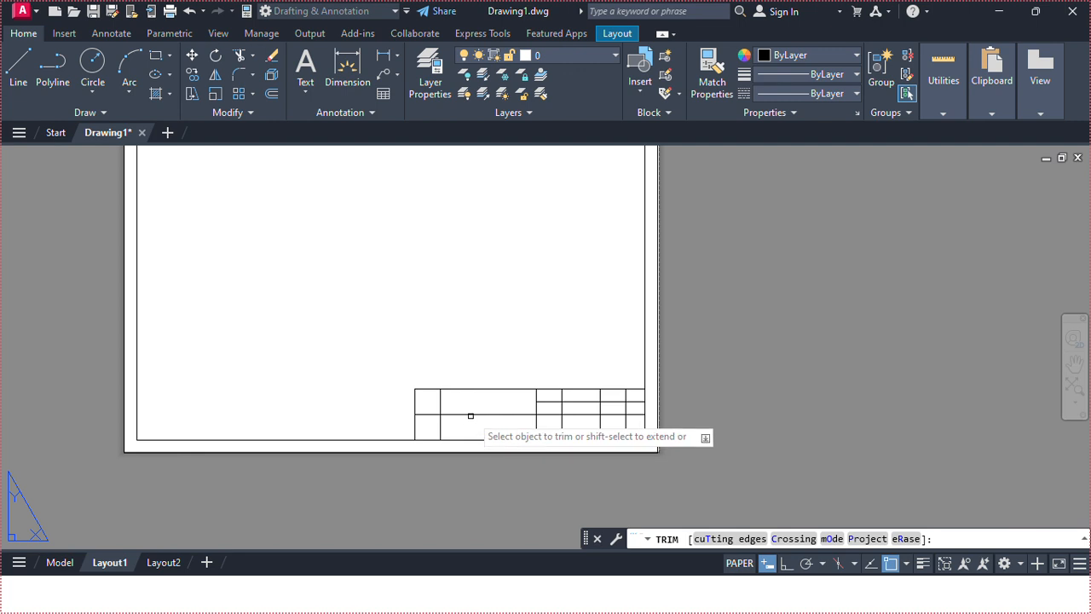
pyautogui.click(476, 412)
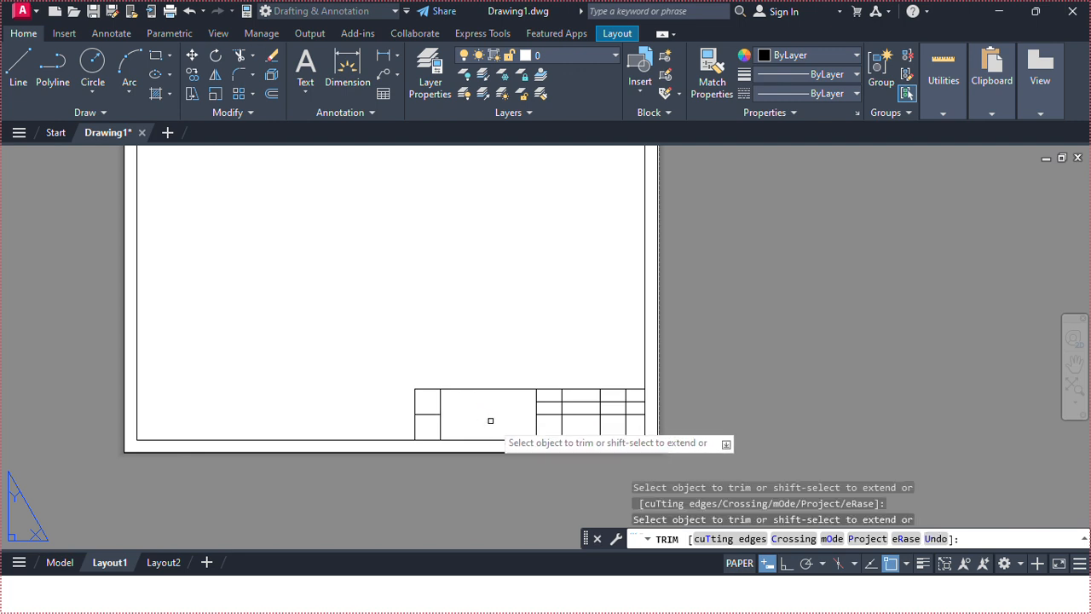
pyautogui.click(565, 429)
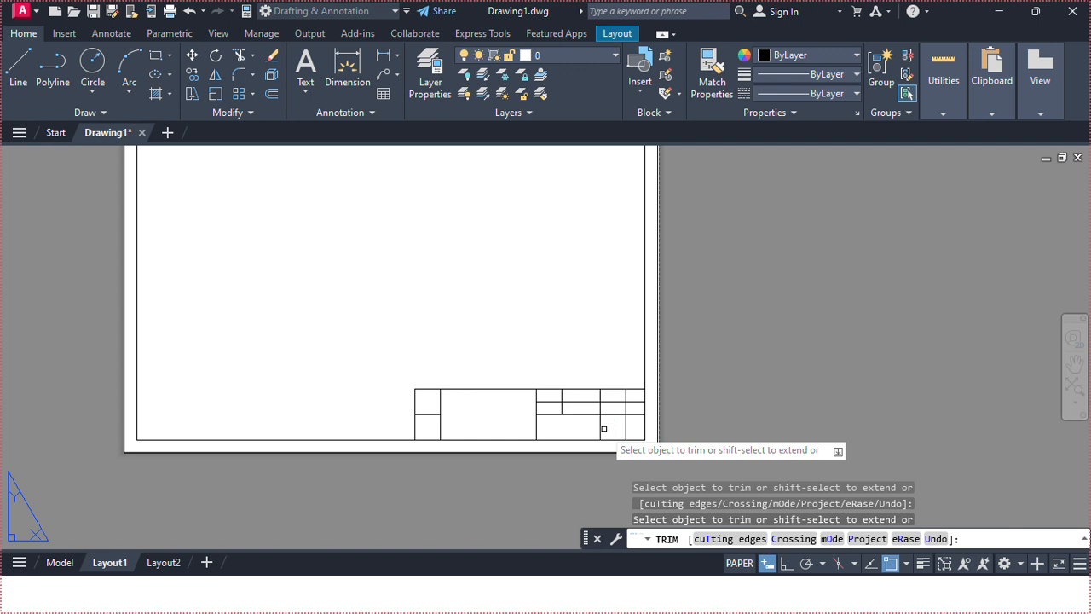
pyautogui.click(601, 426)
pyautogui.click(625, 424)
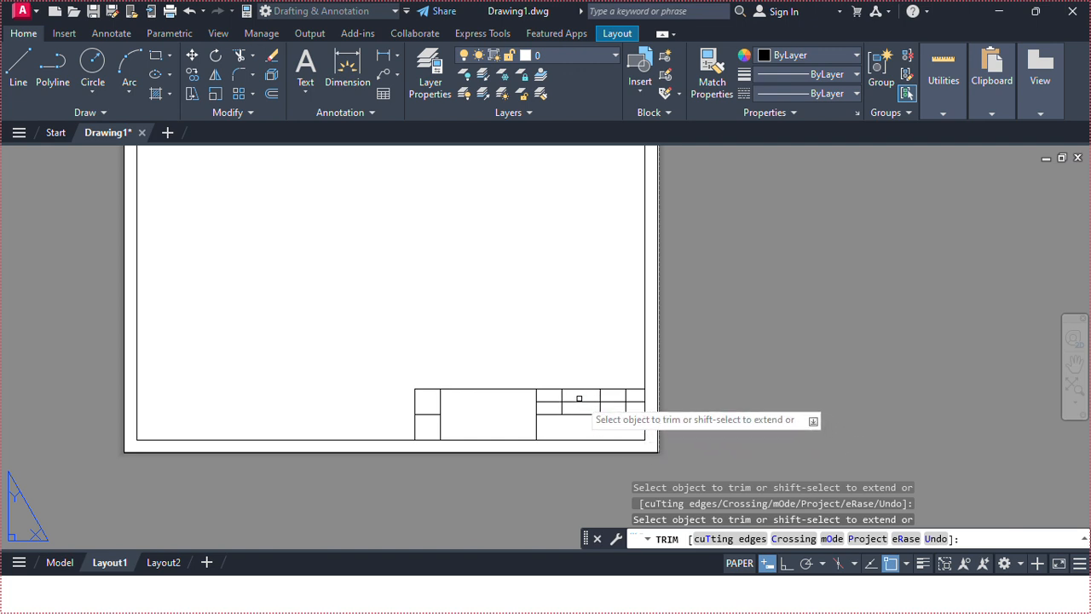
pyautogui.moveTo(579, 398); pyautogui.dragTo(585, 478, button='middle')
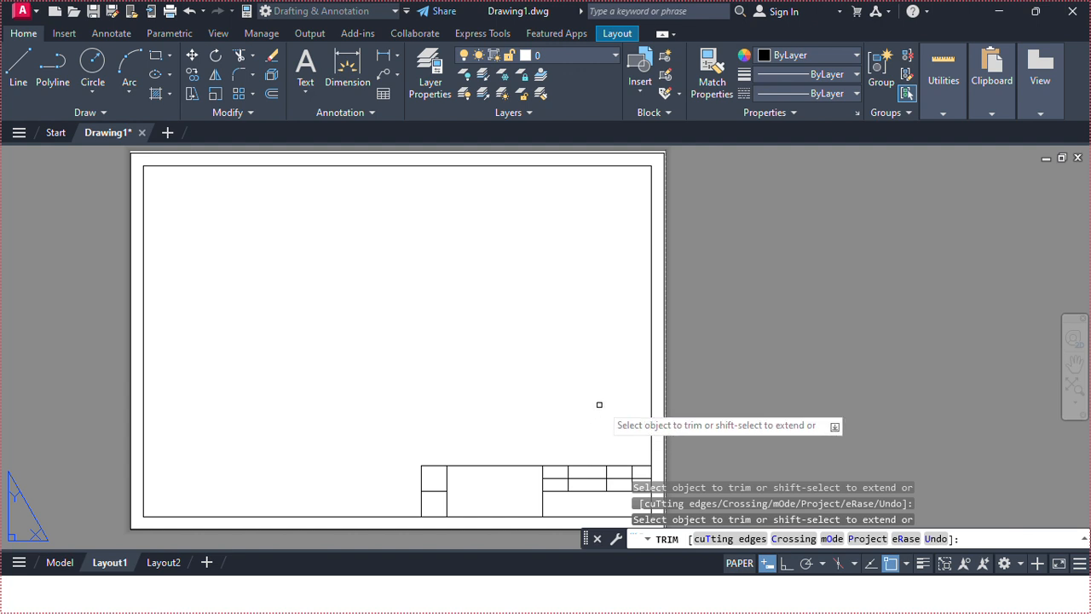
pyautogui.press('Escape')
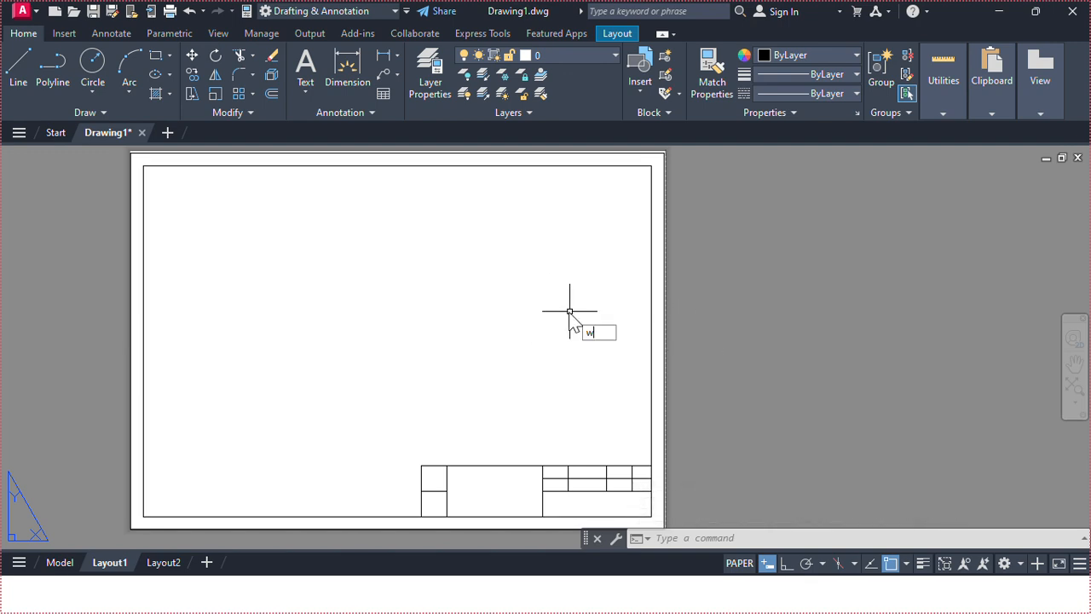
# Start Write Block and pick the sheet's lower-left corner as the insertion base point.
pyautogui.write('w')
pyautogui.press('Return')
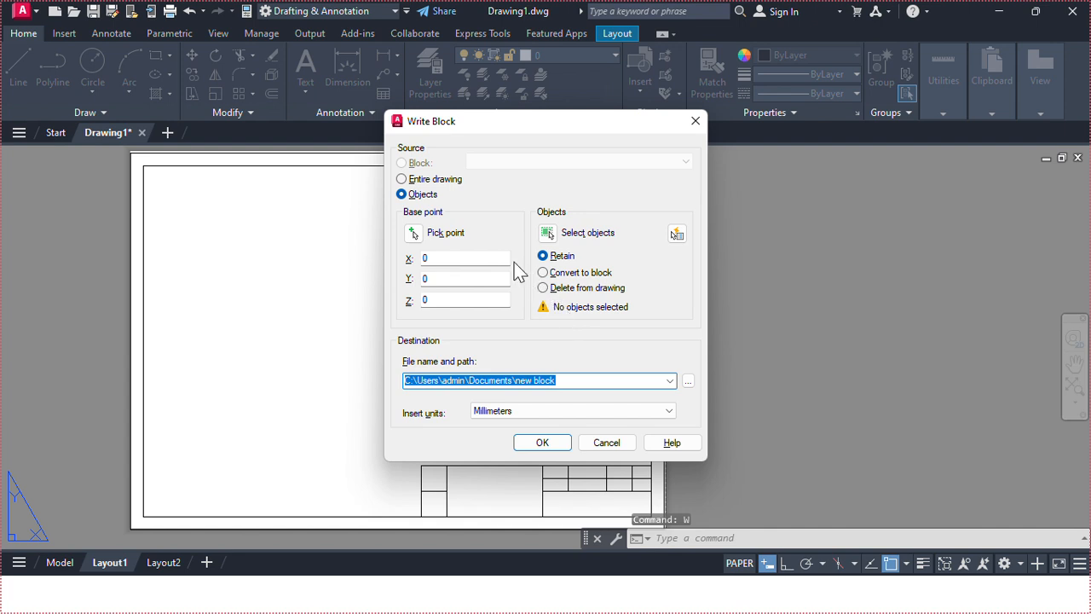
pyautogui.click(414, 234)
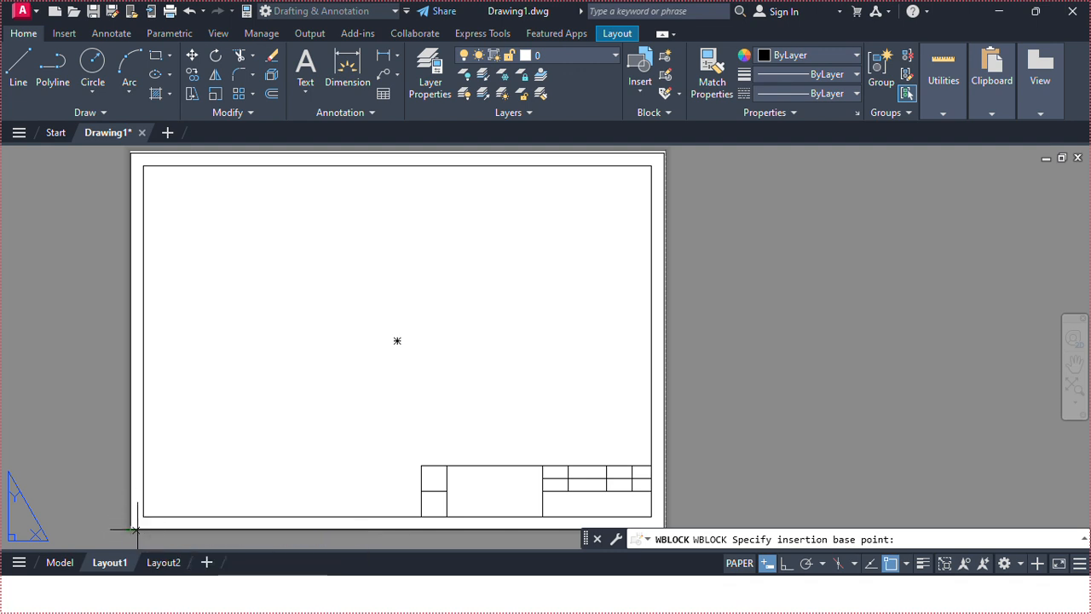
pyautogui.click(131, 529)
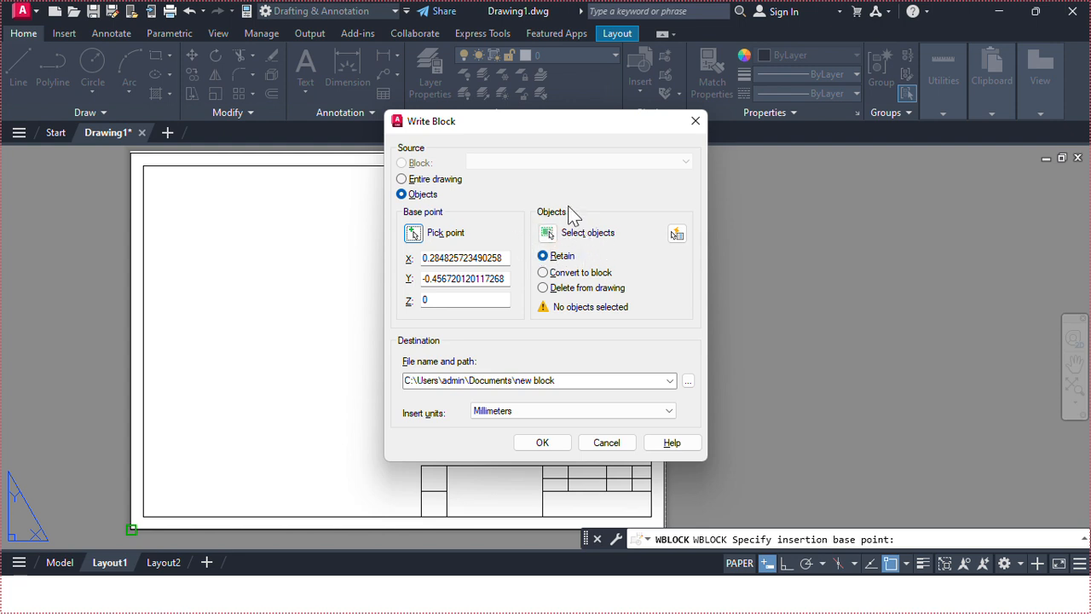
# Select the whole border and title block and write them to the 'new block' file in Documents, replacing the existing file.
pyautogui.click(547, 232)
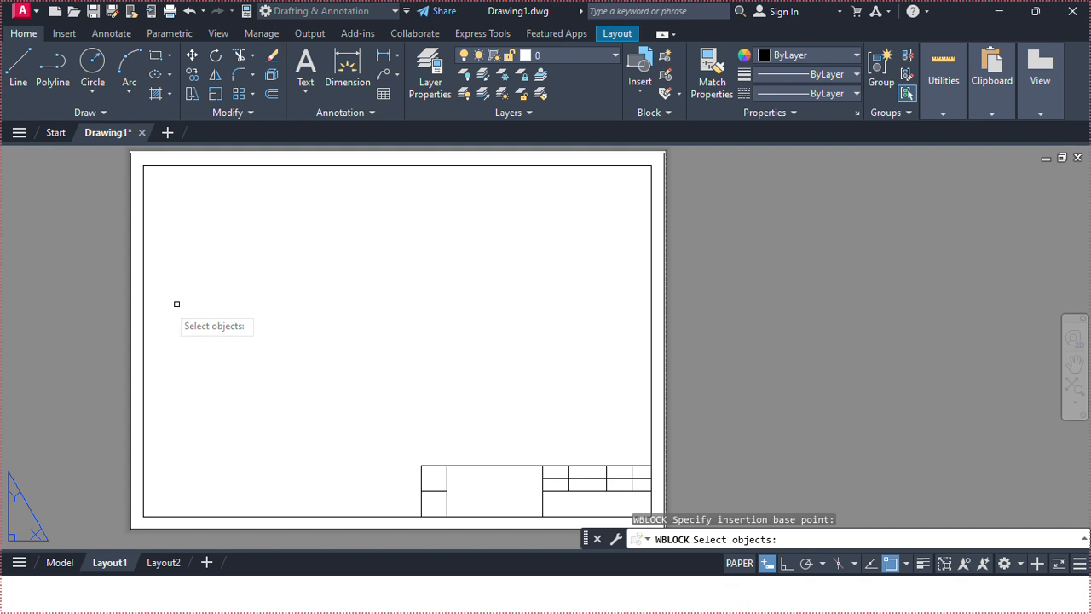
pyautogui.scroll(-2, 663, 370)
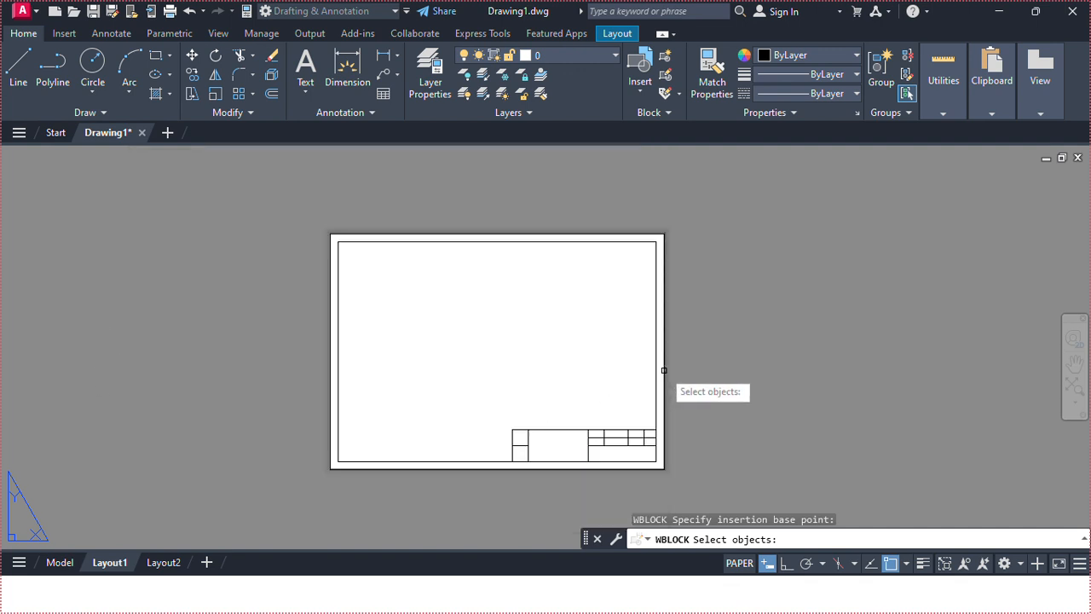
pyautogui.click(744, 202)
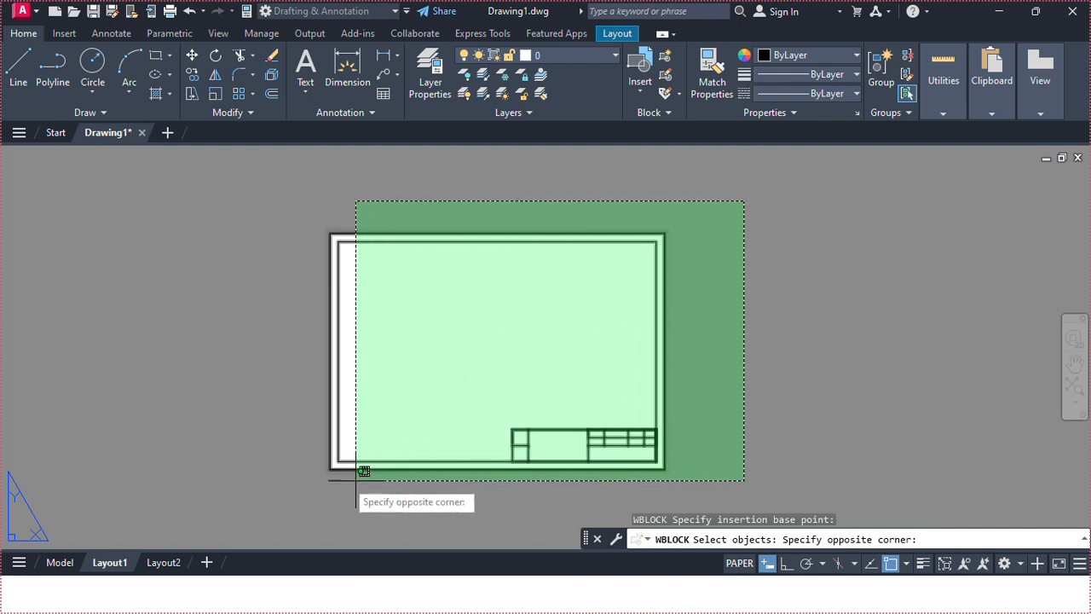
pyautogui.click(272, 492)
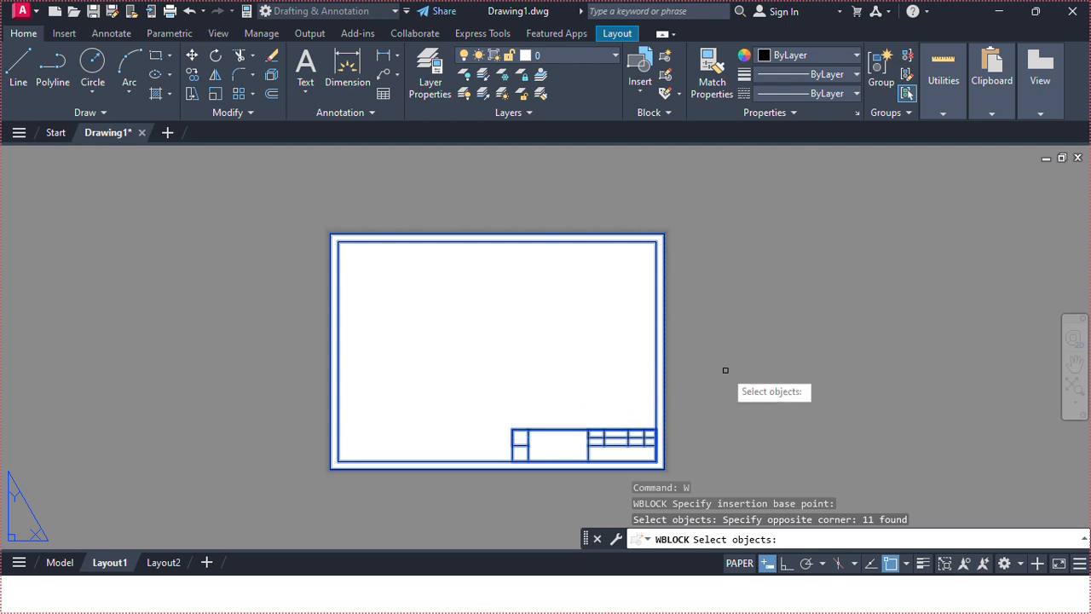
pyautogui.press('Return')
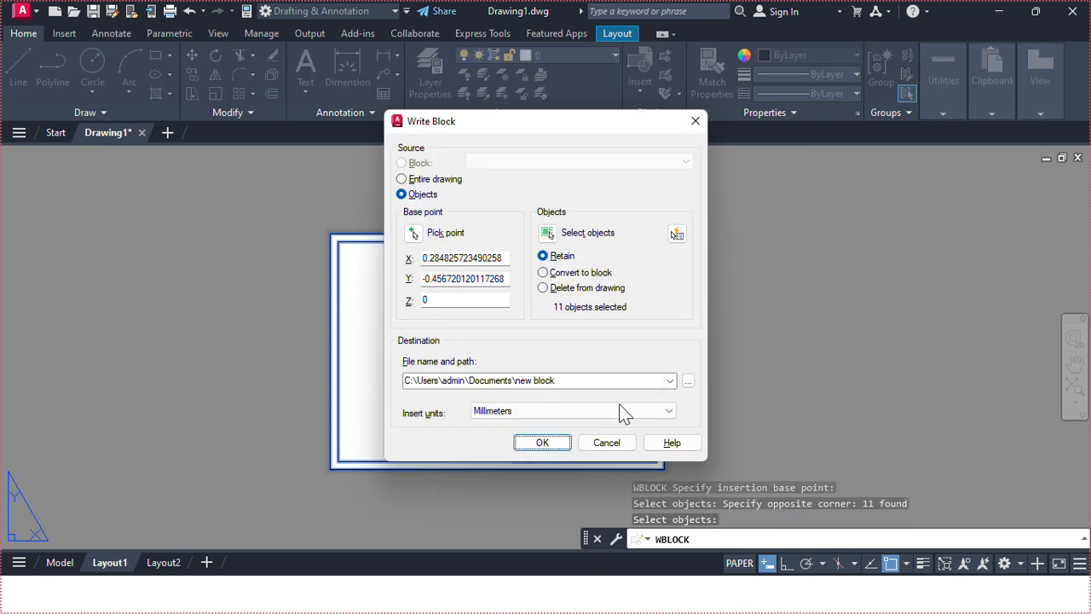
pyautogui.click(541, 439)
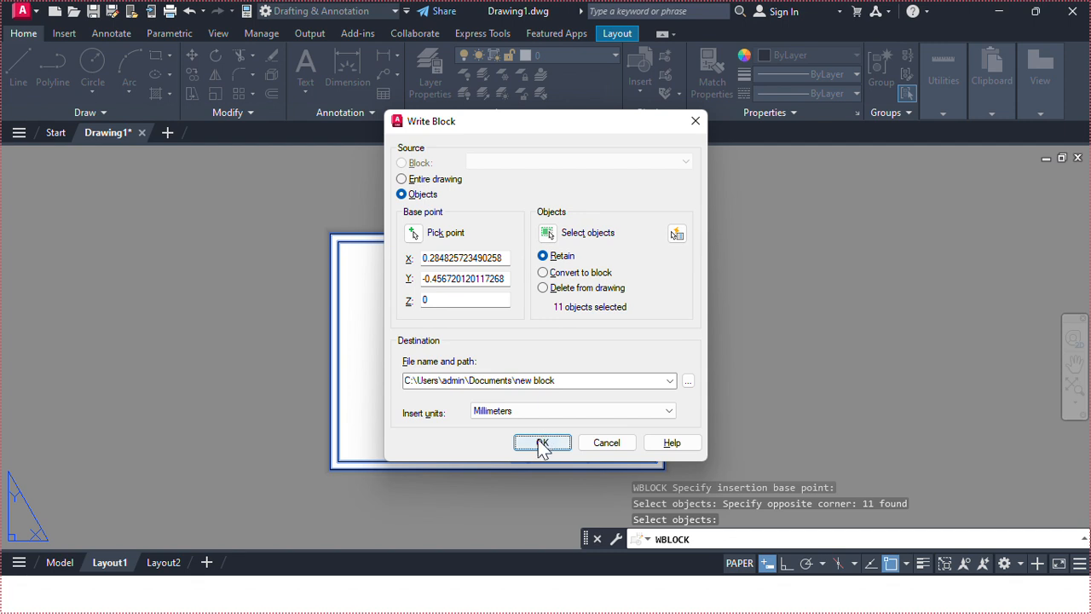
pyautogui.click(542, 444)
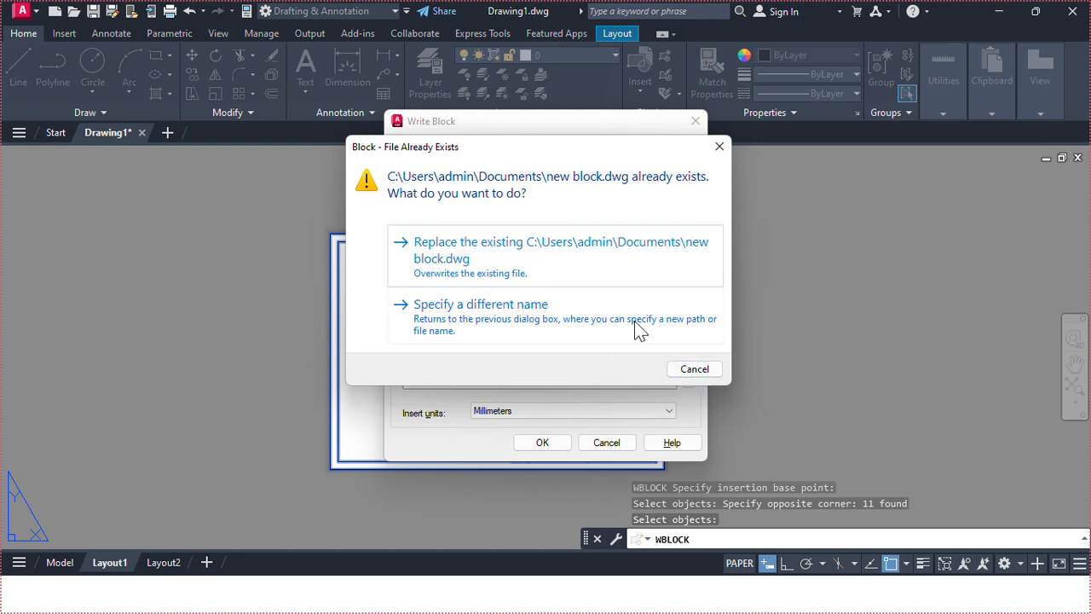
pyautogui.click(518, 261)
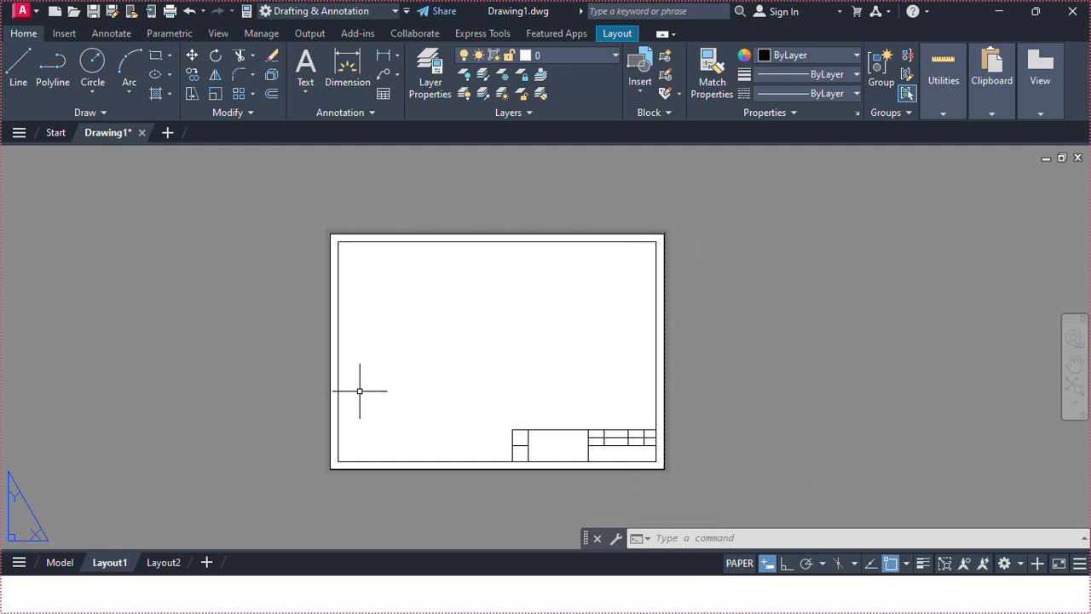
# Switch to model space and open the recent blocks palette.
pyautogui.moveTo(60, 570)
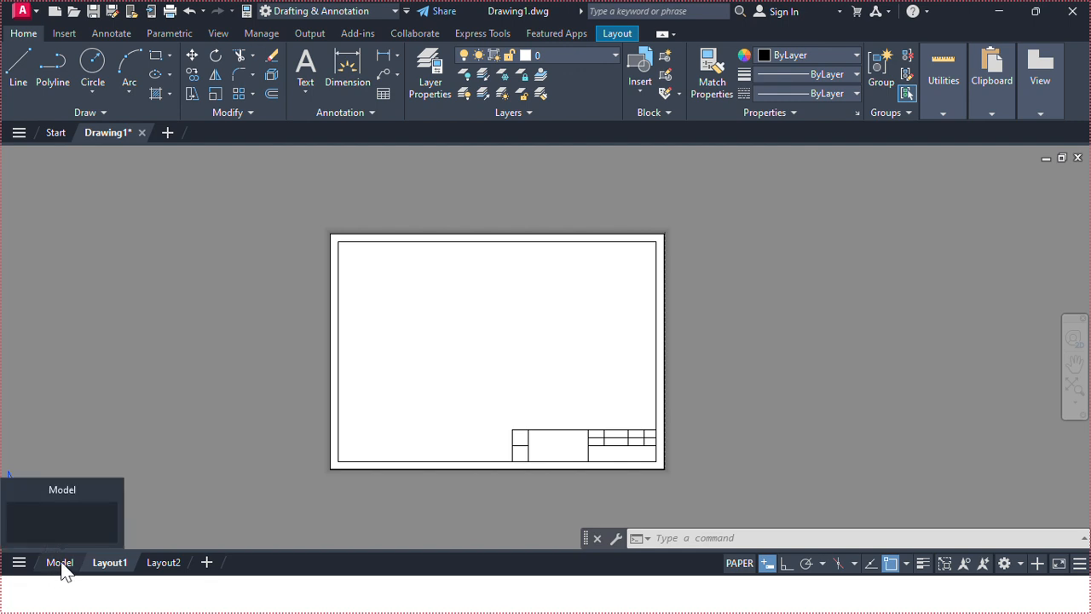
pyautogui.click(59, 565)
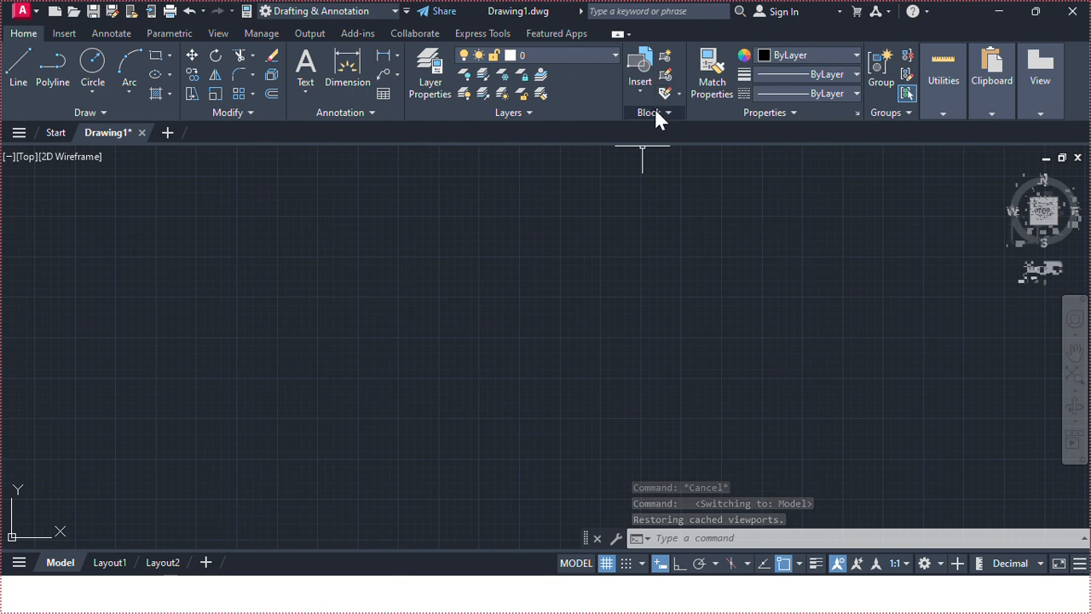
pyautogui.click(635, 88)
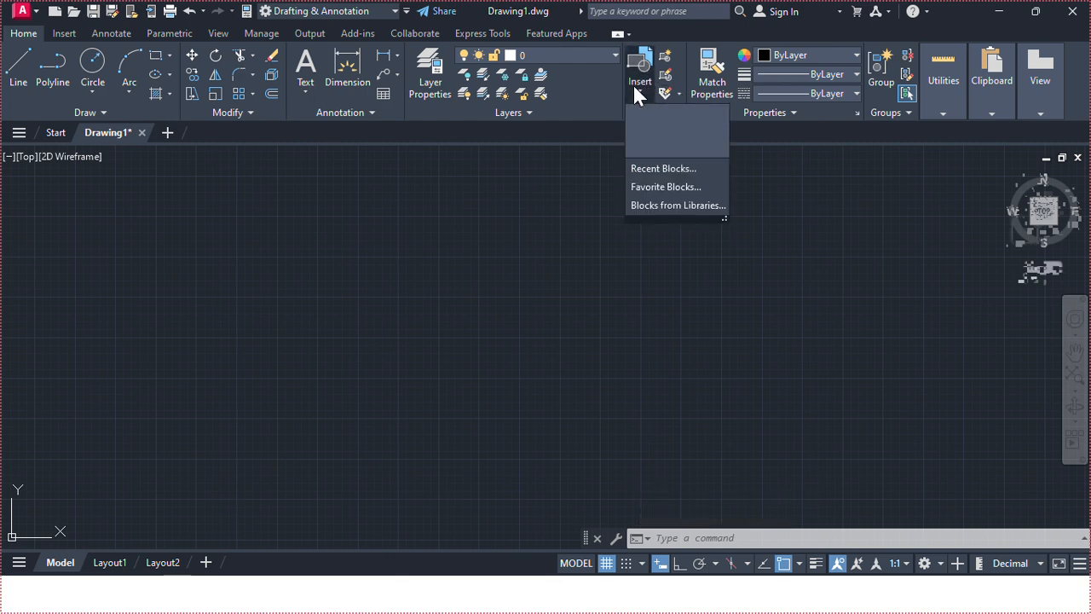
pyautogui.click(670, 169)
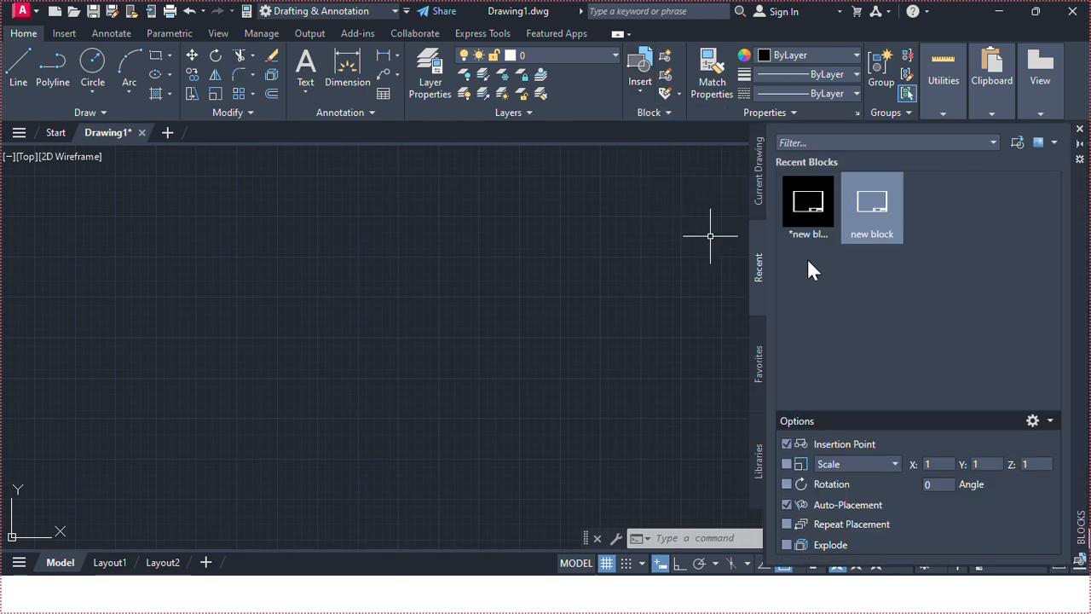
# Insert the newly saved border block into model space near the lower-left of the view.
pyautogui.moveTo(815, 219)
pyautogui.click(810, 209)
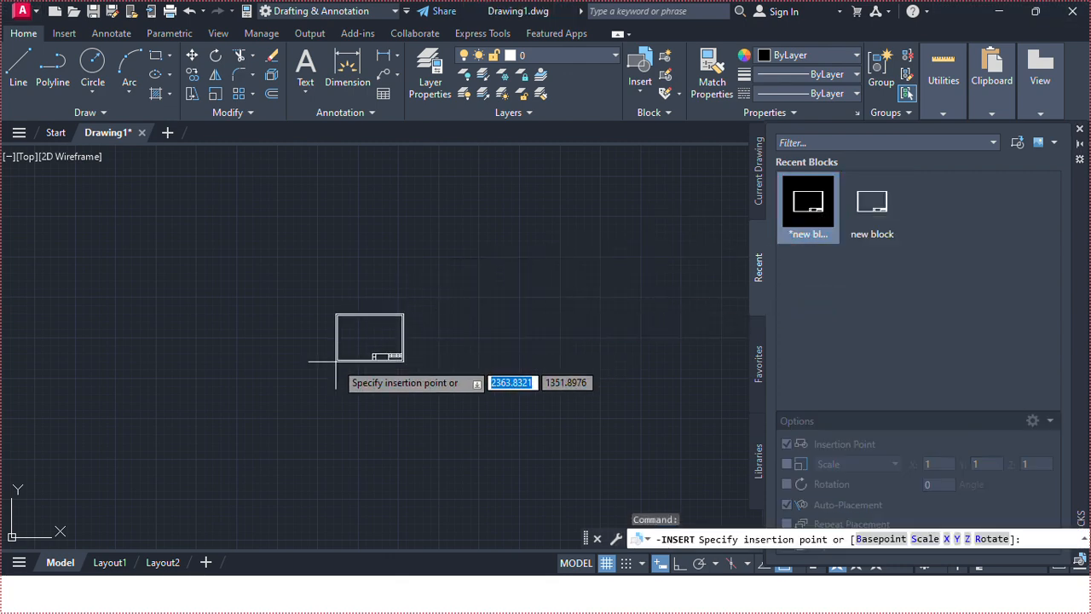
pyautogui.scroll(2, 336, 361)
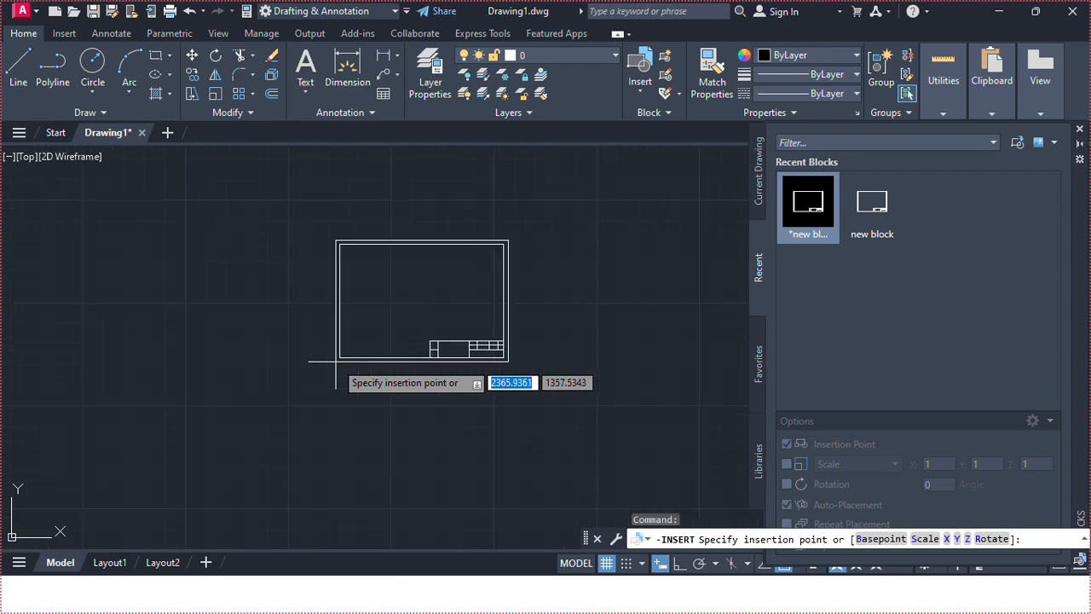
pyautogui.scroll(1, 336, 362)
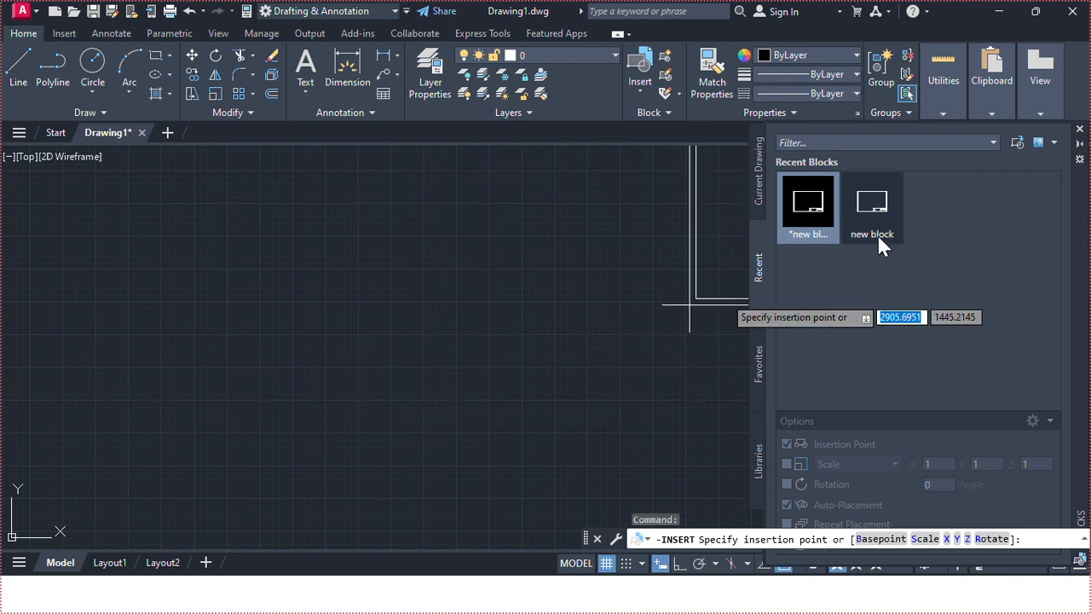
pyautogui.click(1080, 129)
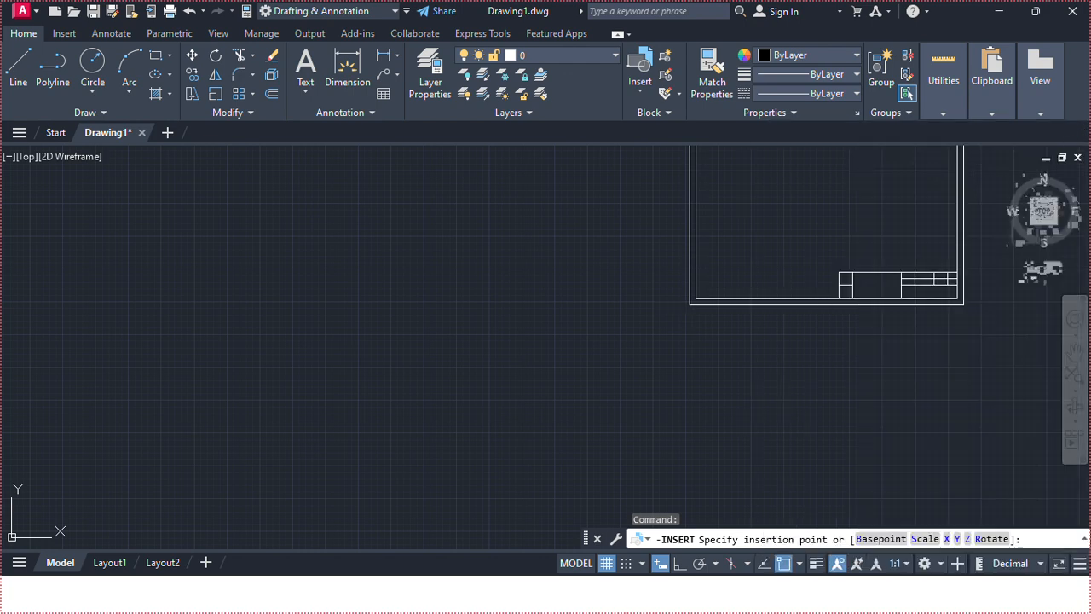
pyautogui.click(160, 474)
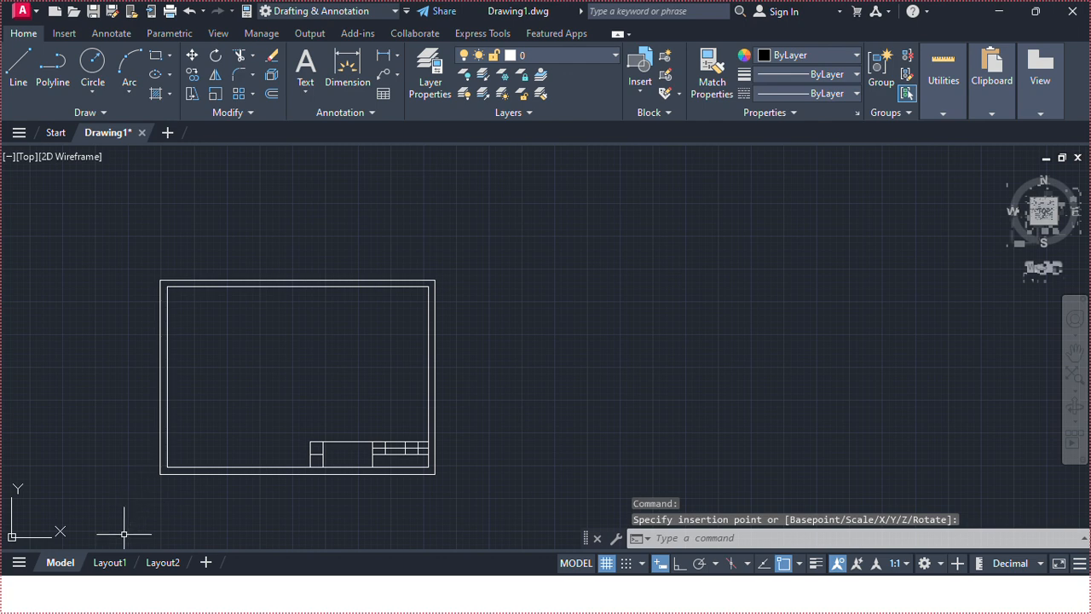
# Switch back to the Layout1 sheet.
pyautogui.moveTo(112, 568)
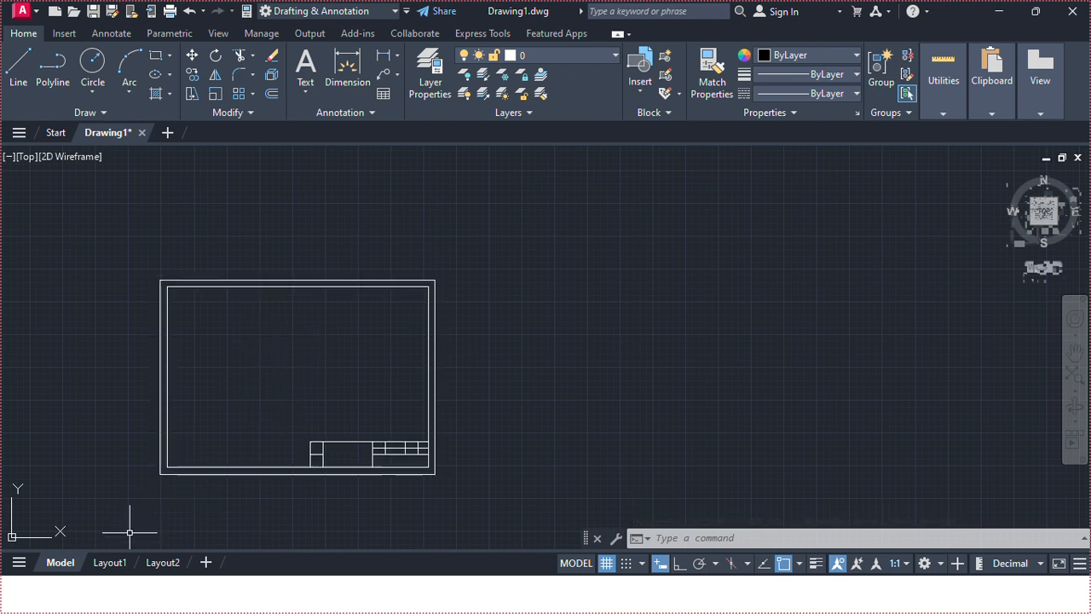
pyautogui.click(114, 568)
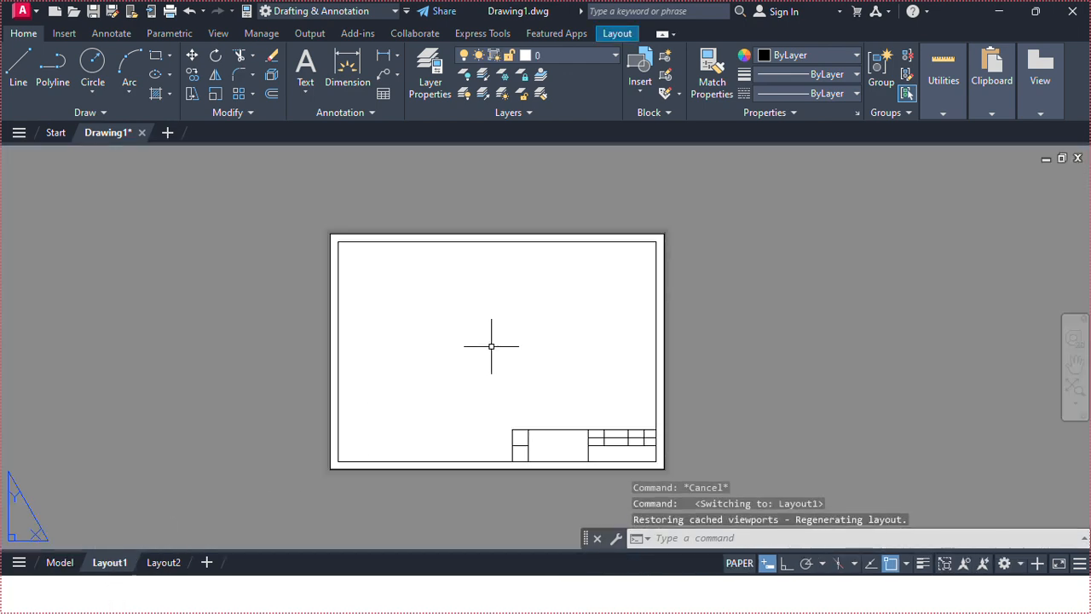
pyautogui.click(635, 86)
pyautogui.click(688, 192)
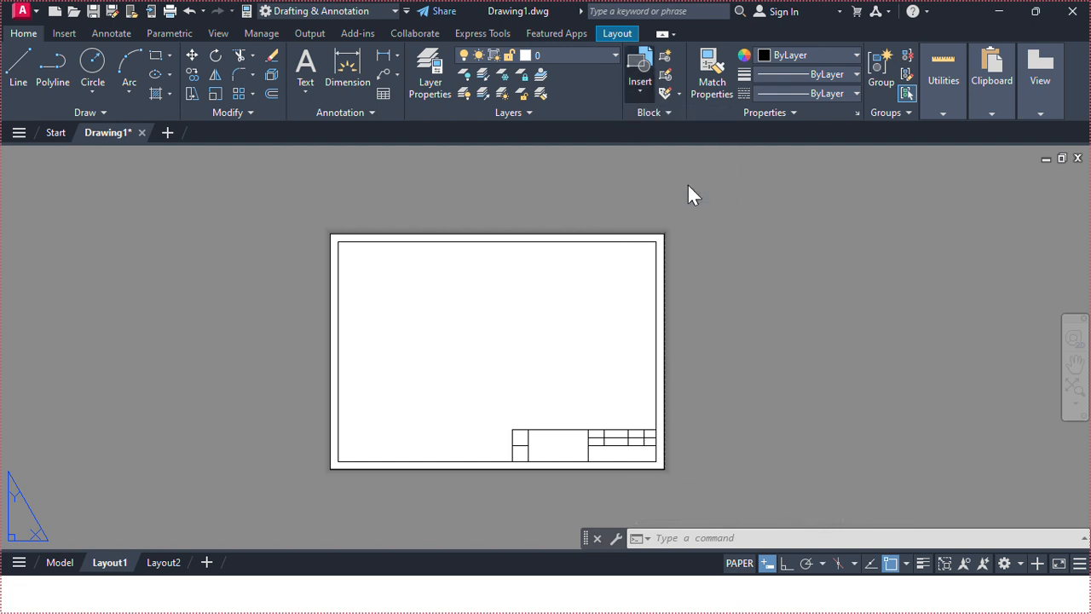
pyautogui.click(802, 210)
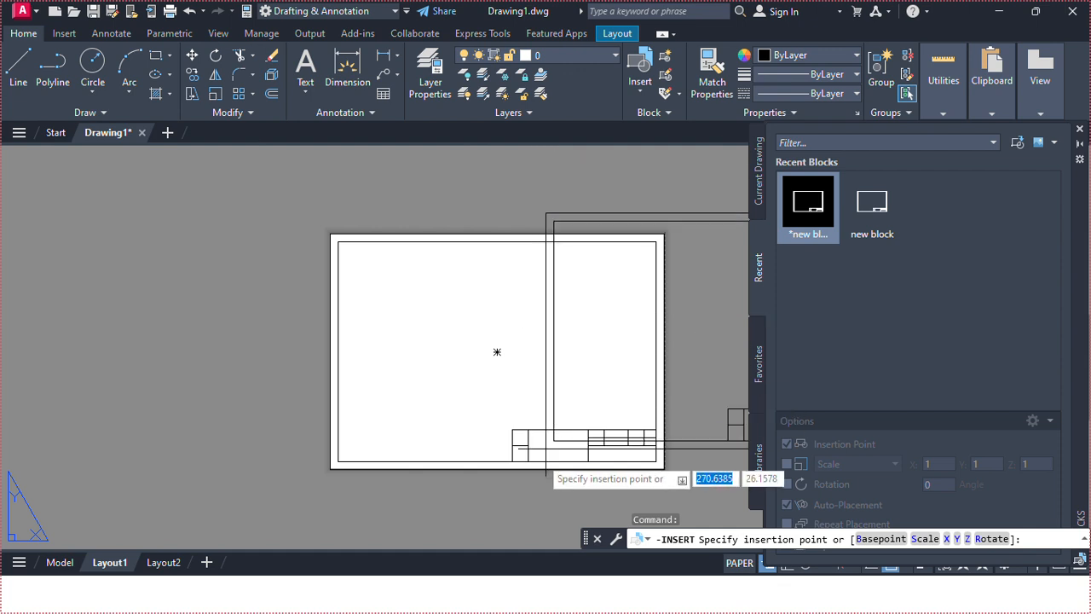
pyautogui.press('Escape')
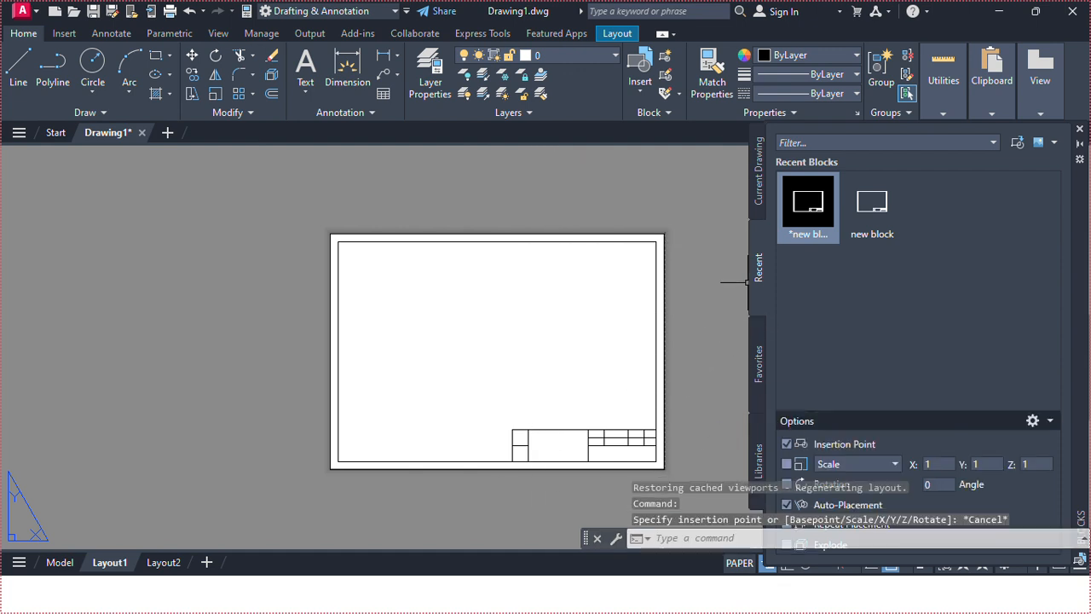
pyautogui.click(1080, 129)
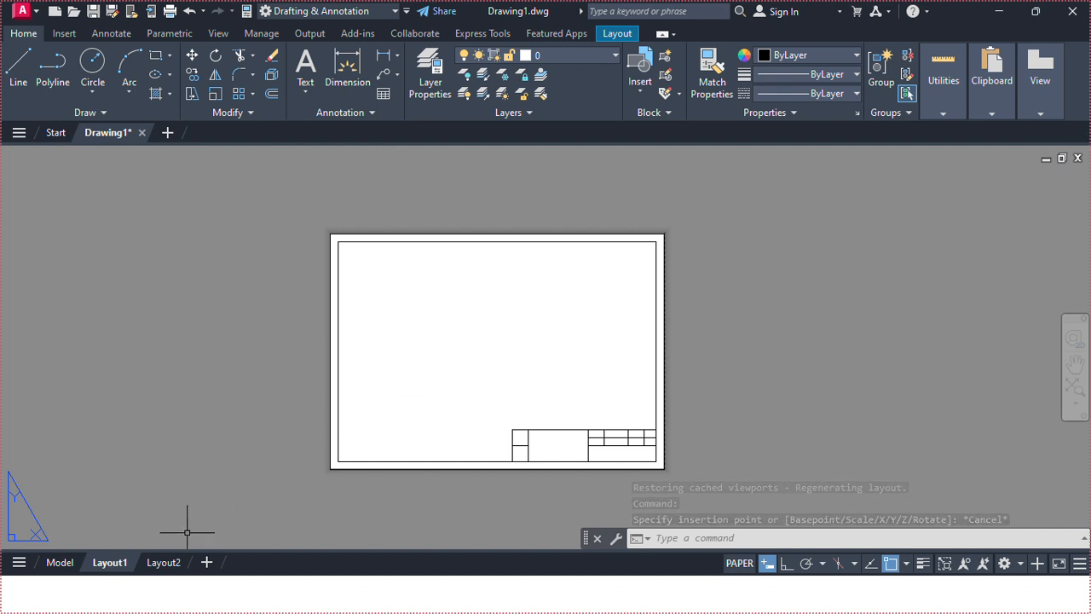
pyautogui.moveTo(174, 562)
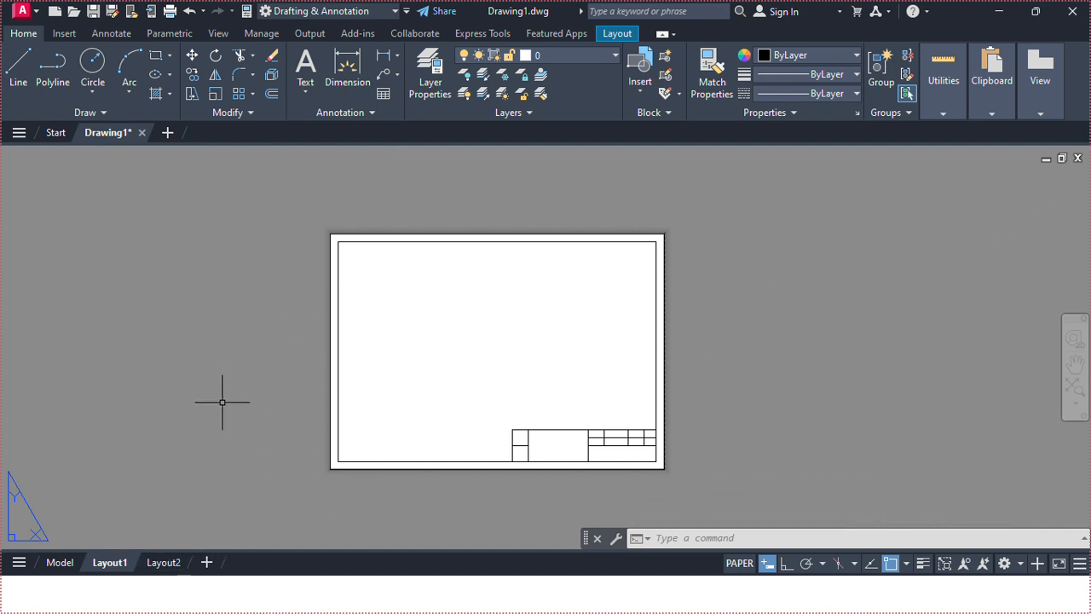